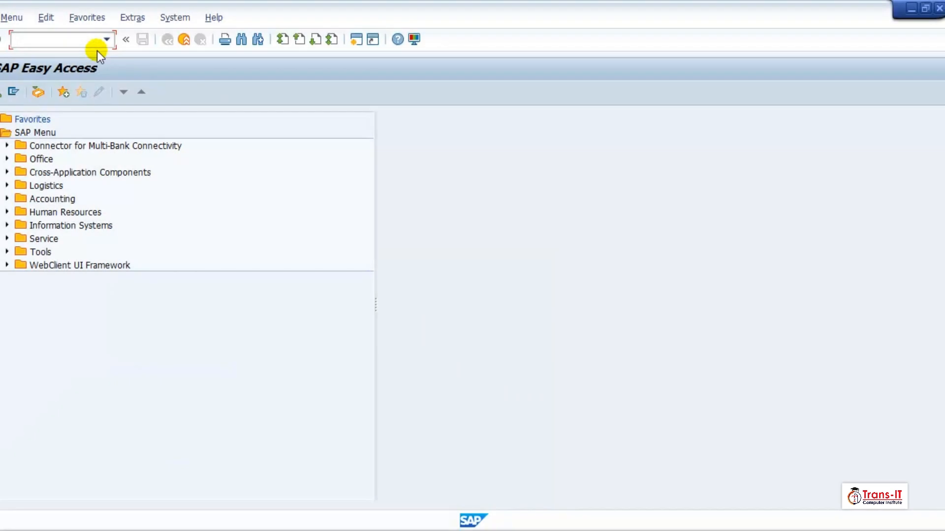
# Via SPRO, run Define Tax Accounts under Financial Accounting > Global Settings > Tax on Sales/Purchases > Posting
pyautogui.write('spro')
pyautogui.press('Return')
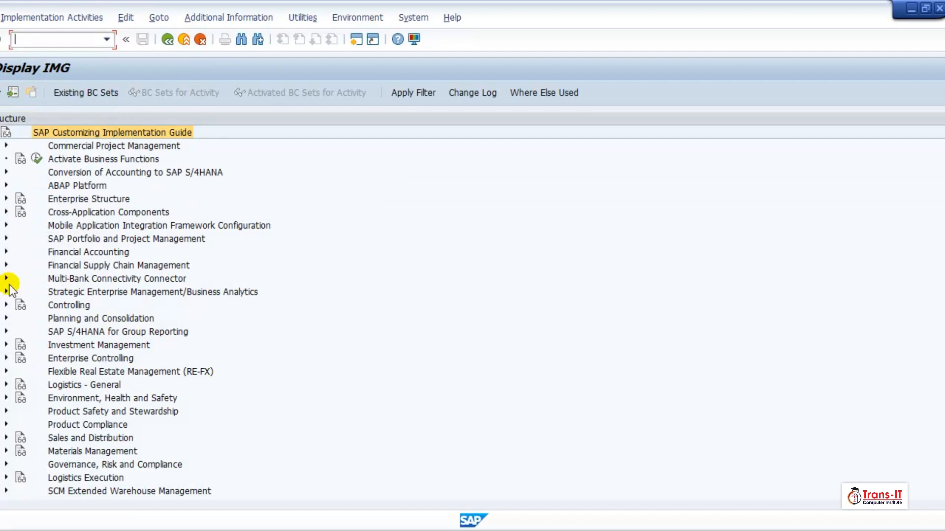
pyautogui.click(5, 252)
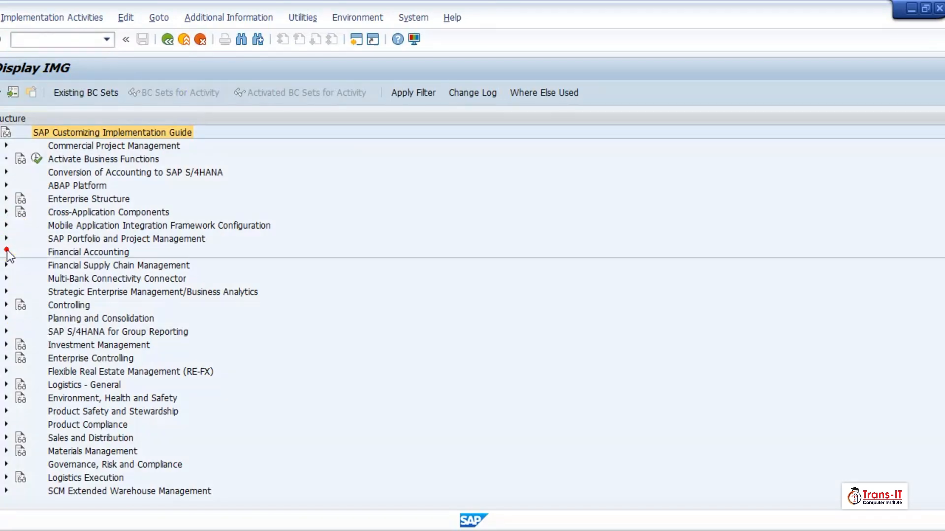
pyautogui.click(19, 265)
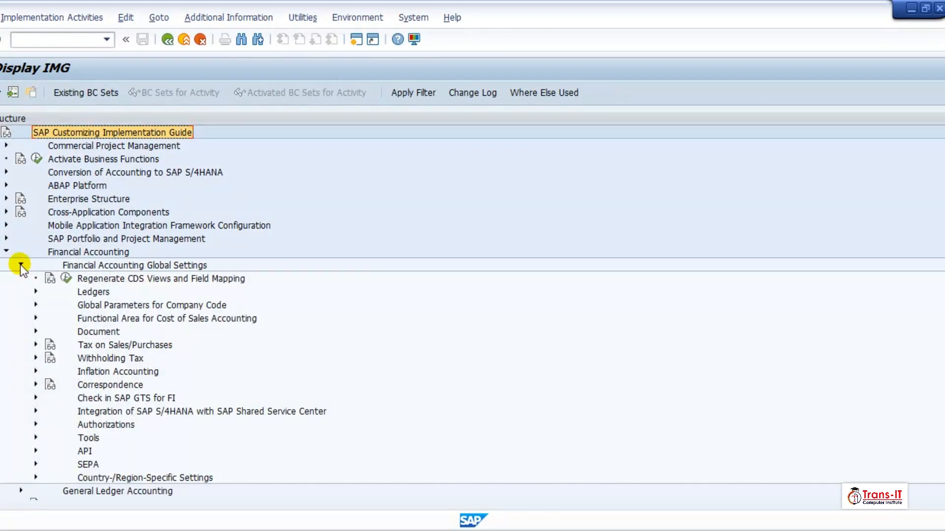
pyautogui.click(35, 345)
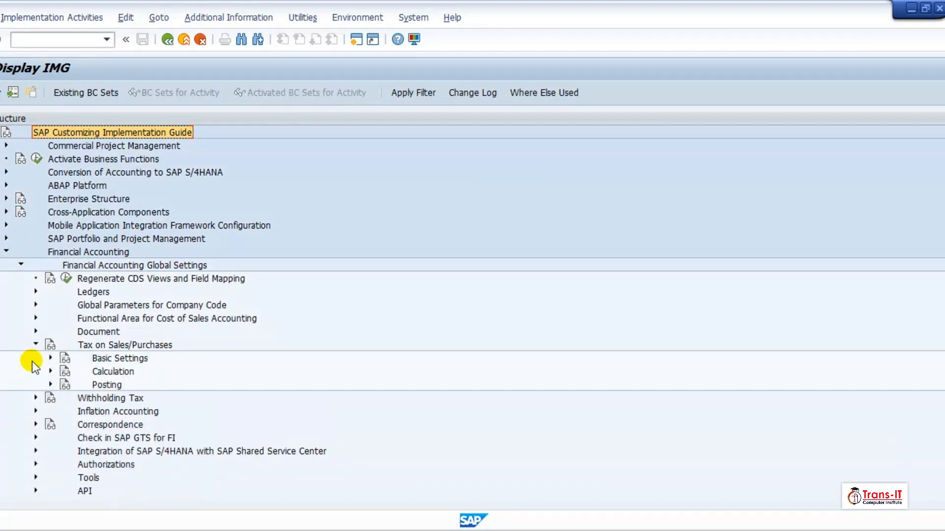
pyautogui.click(50, 385)
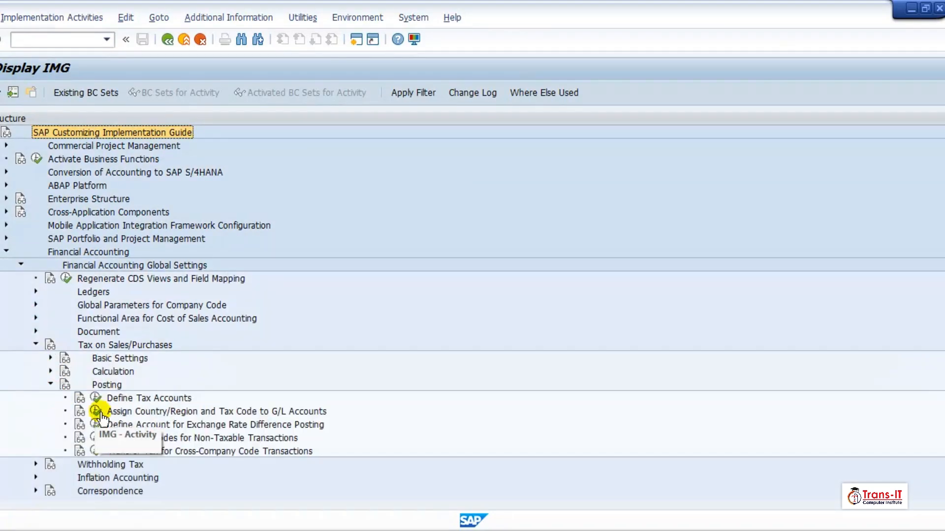
pyautogui.click(94, 399)
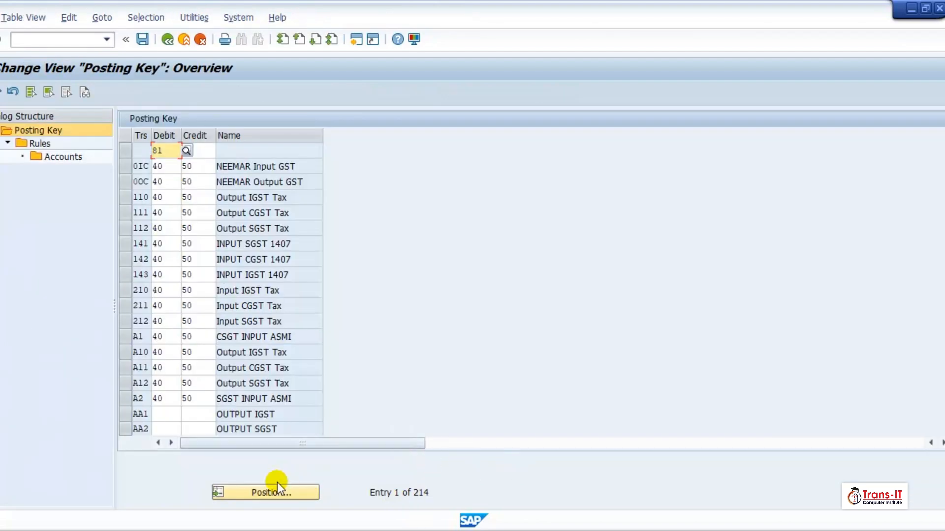
# Jump to the MWS output tax entry and give it credit posting key 50, keeping debit key 40
pyautogui.click(275, 495)
pyautogui.write('MWS')
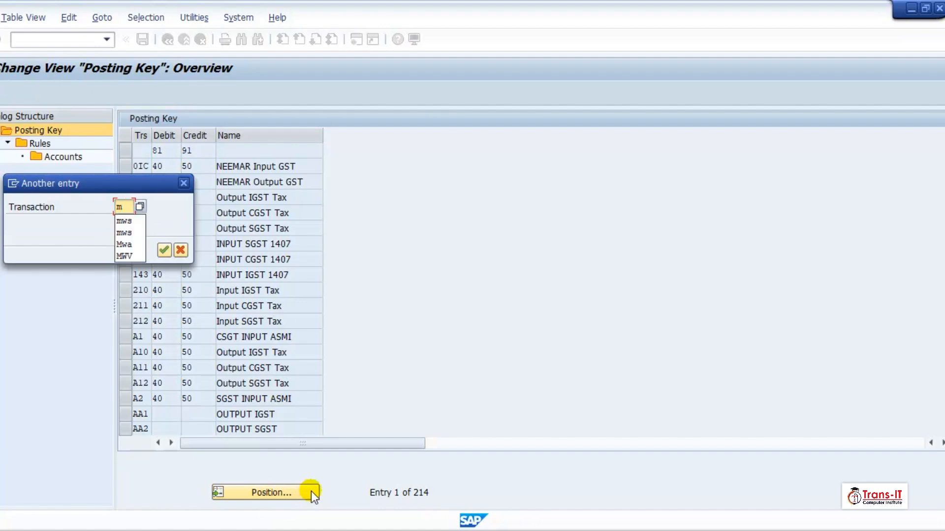
pyautogui.press('Return')
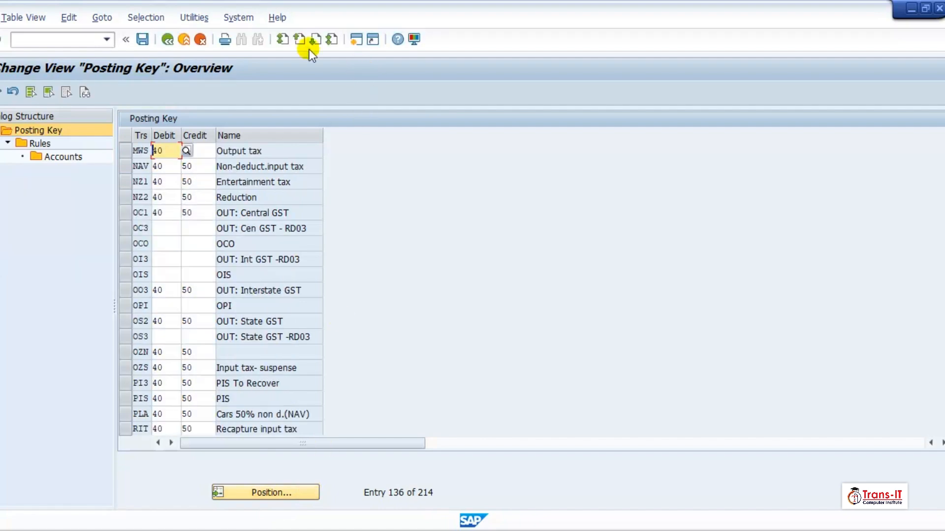
pyautogui.click(174, 154)
pyautogui.click(191, 151)
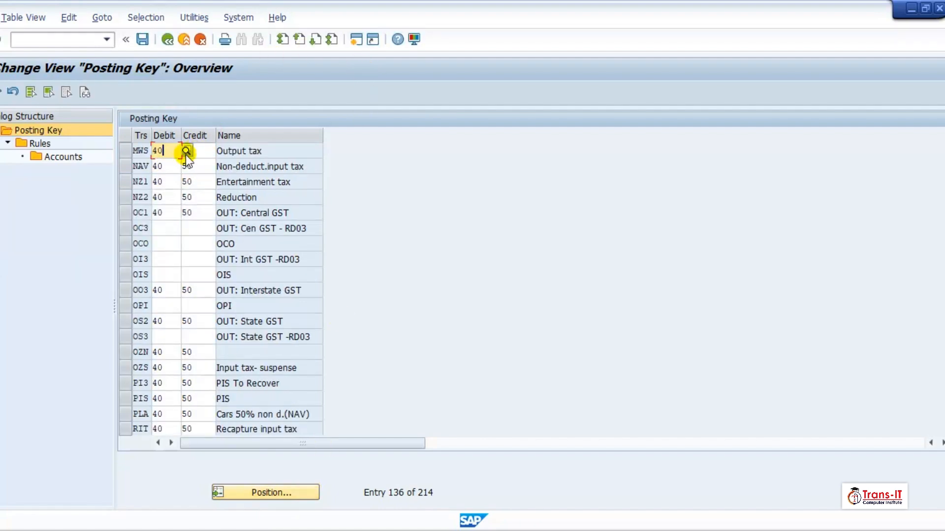
pyautogui.write('50')
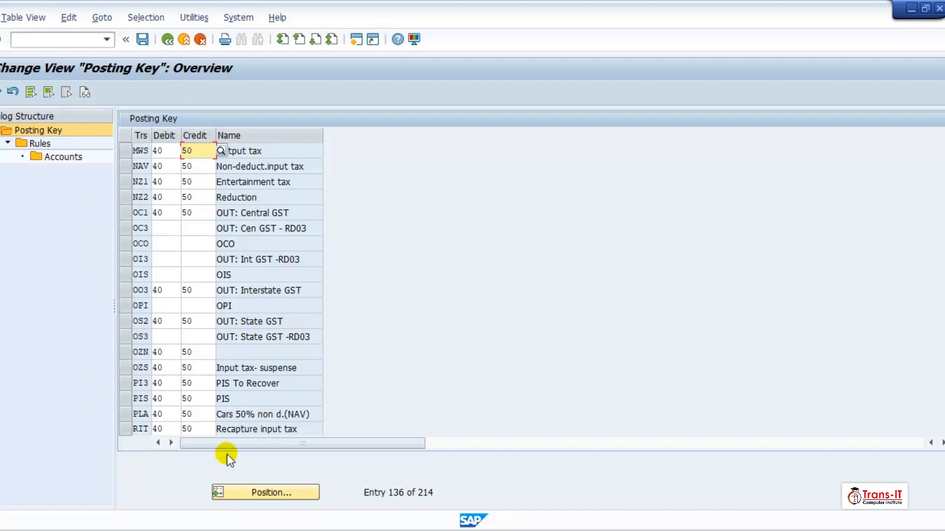
pyautogui.click(126, 152)
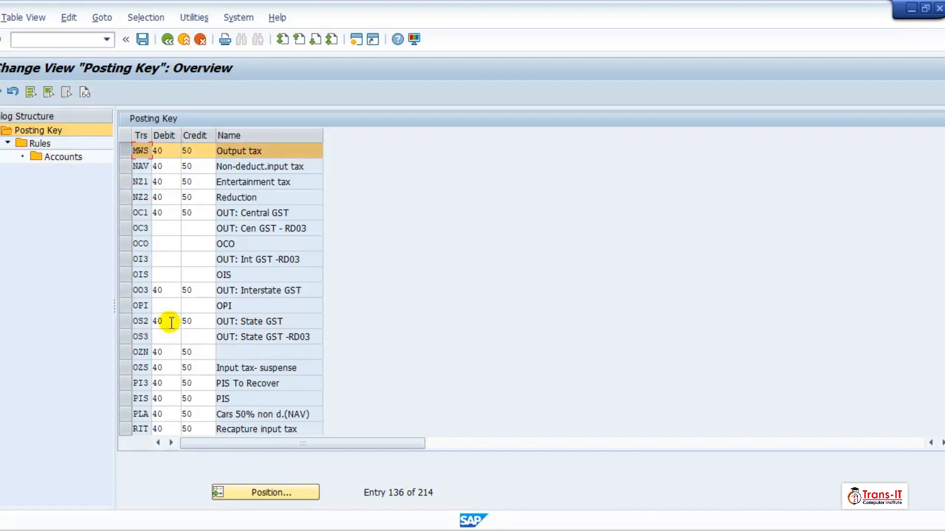
# Open the Rules level for MWS and position the list on chart of accounts YCOA
pyautogui.click(46, 143)
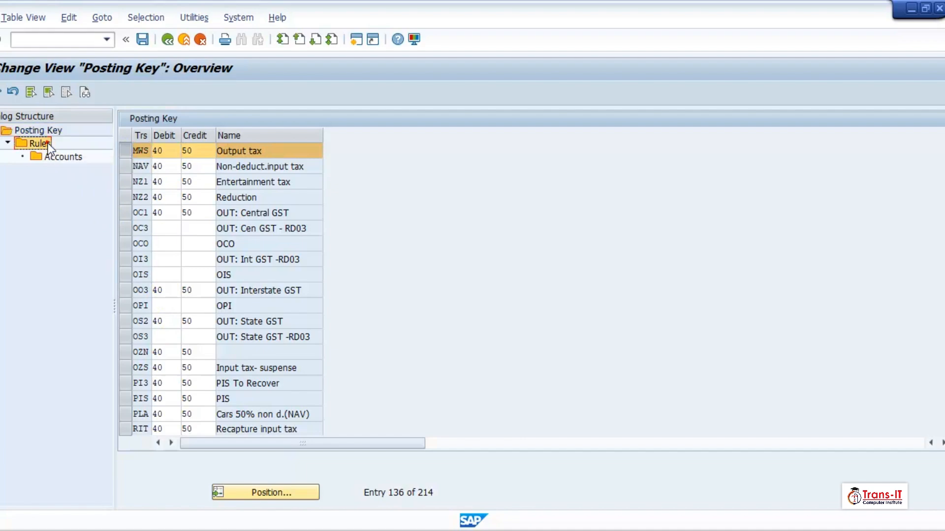
pyautogui.doubleClick(48, 144)
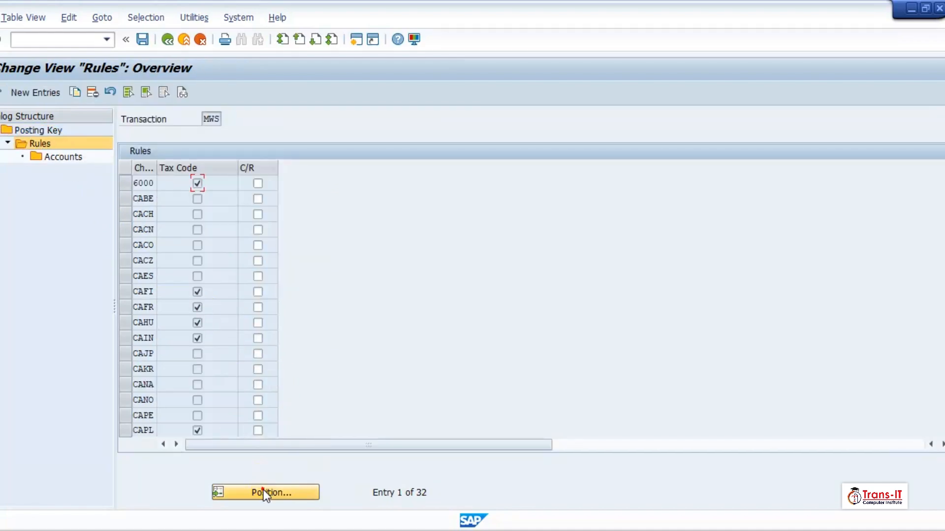
pyautogui.click(266, 492)
pyautogui.write('YCOA')
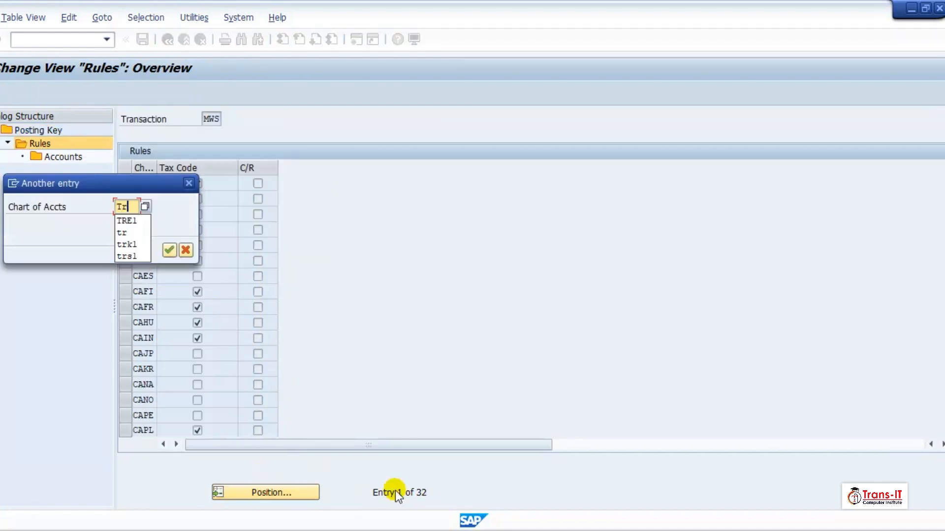
pyautogui.press('Return')
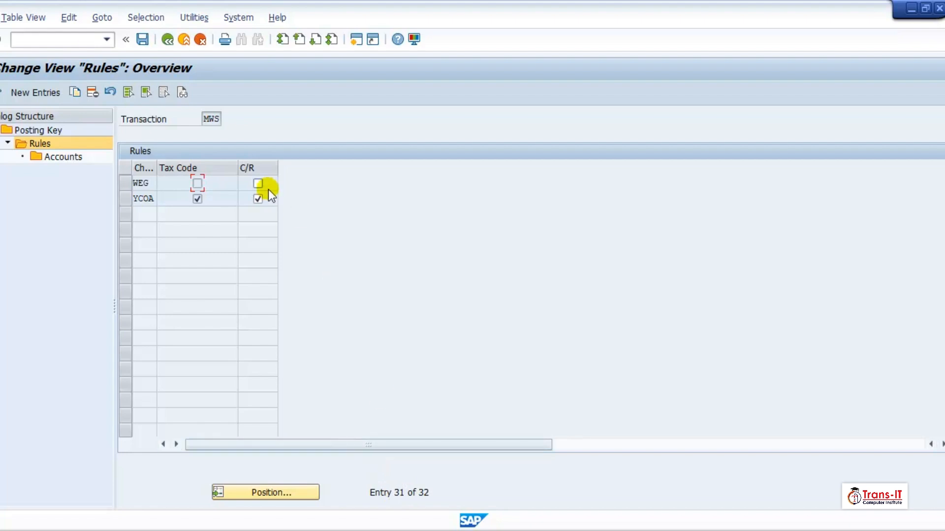
# Look through the existing chart-of-accounts rules and start a new MWS rule entry
pyautogui.scroll(1, 199, 237)
pyautogui.scroll(1, 199, 237)
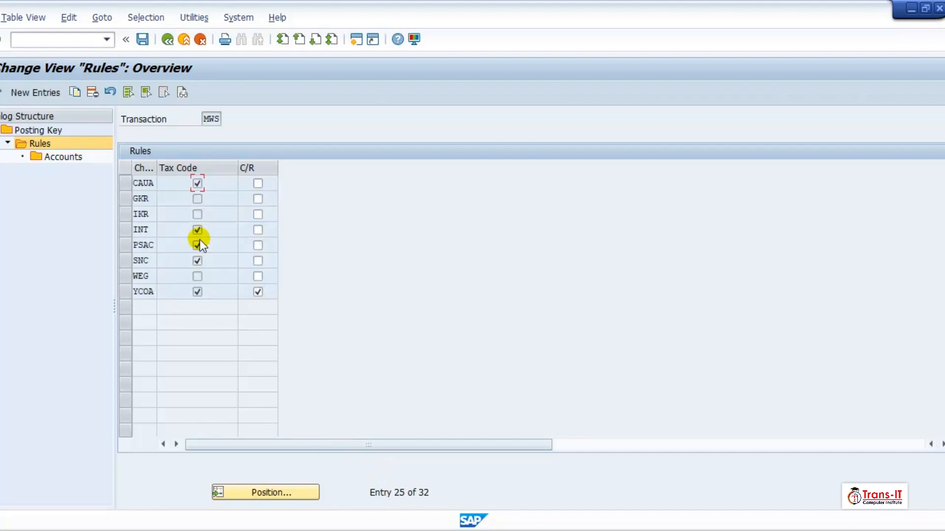
pyautogui.scroll(2, 240, 283)
pyautogui.scroll(2, 240, 283)
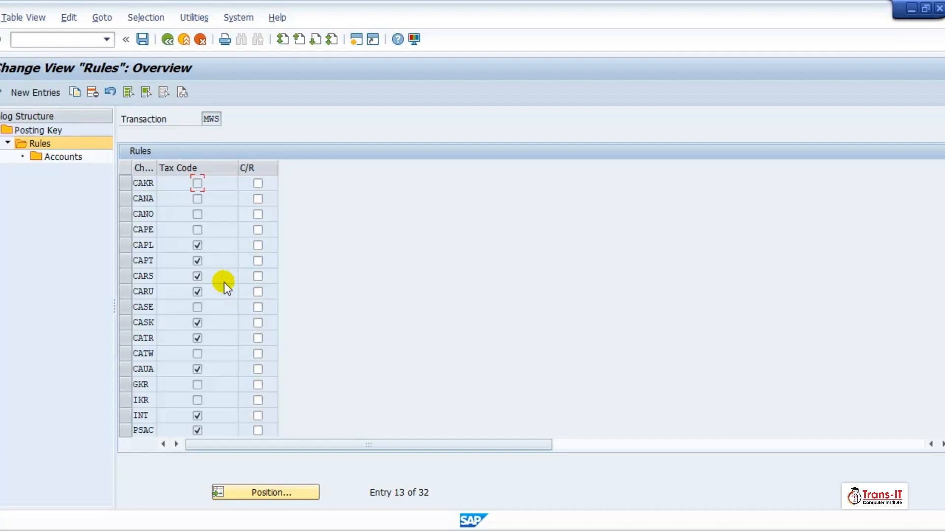
pyautogui.click(195, 243)
pyautogui.scroll(-1, 195, 243)
pyautogui.click(37, 91)
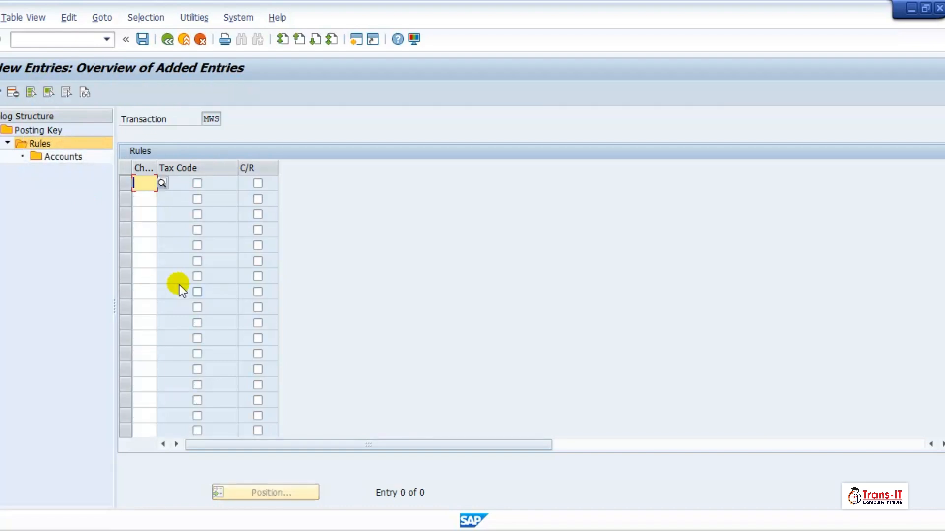
# Enter chart of accounts TRCA with Tax Code and C/R as rule keys and save
pyautogui.write('TRca')
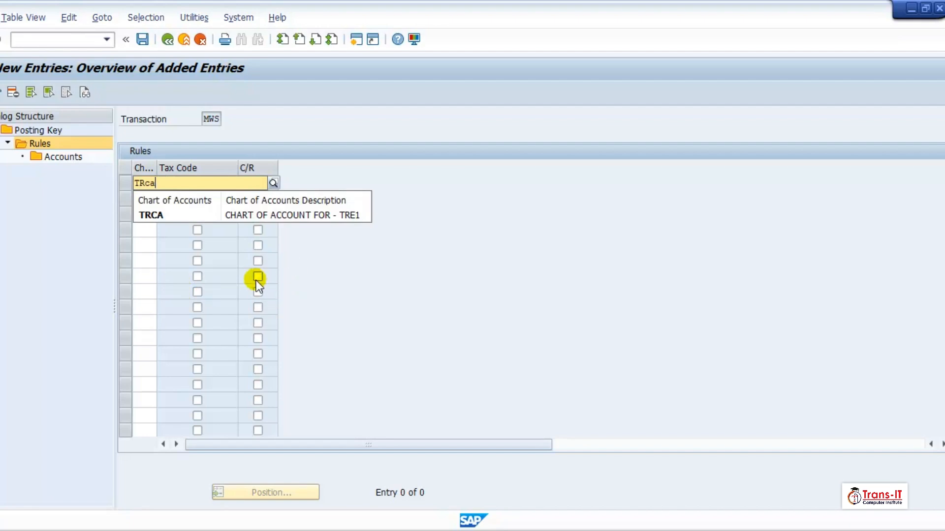
pyautogui.click(211, 217)
pyautogui.click(197, 185)
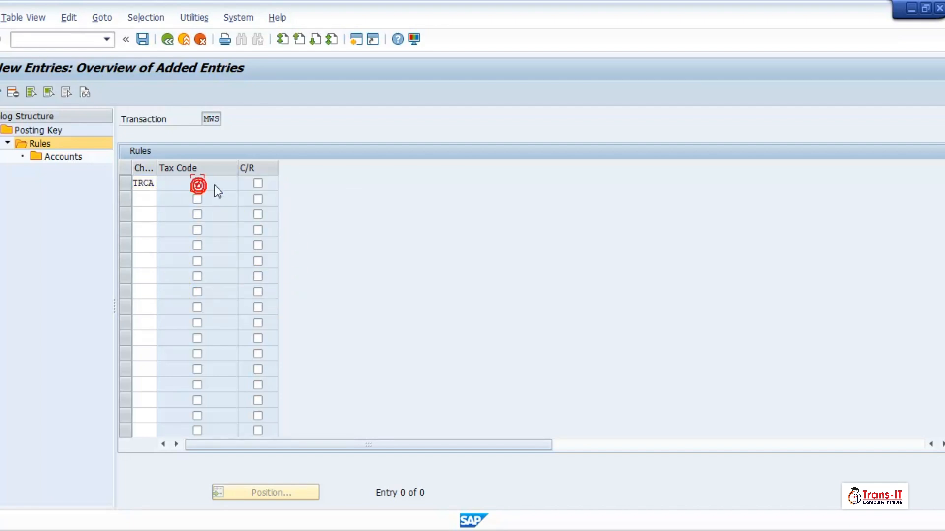
pyautogui.click(258, 184)
pyautogui.press('Return')
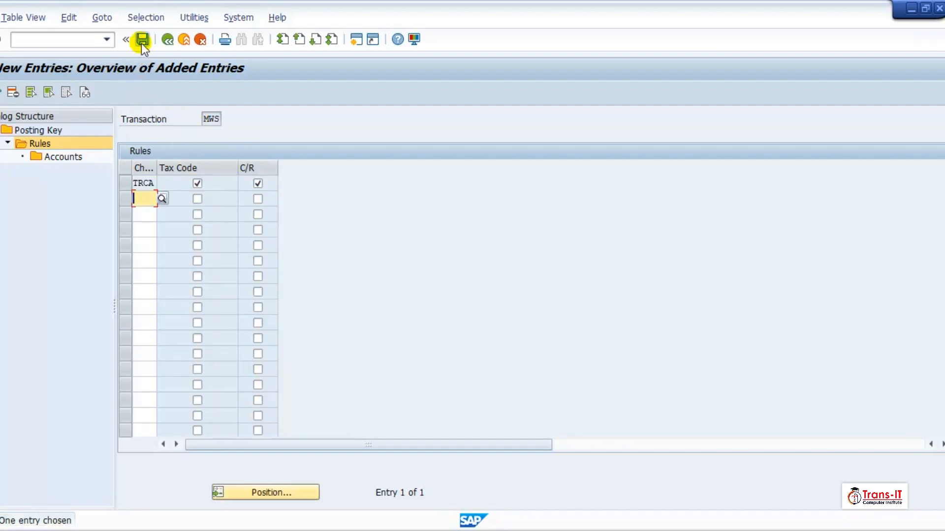
pyautogui.click(141, 40)
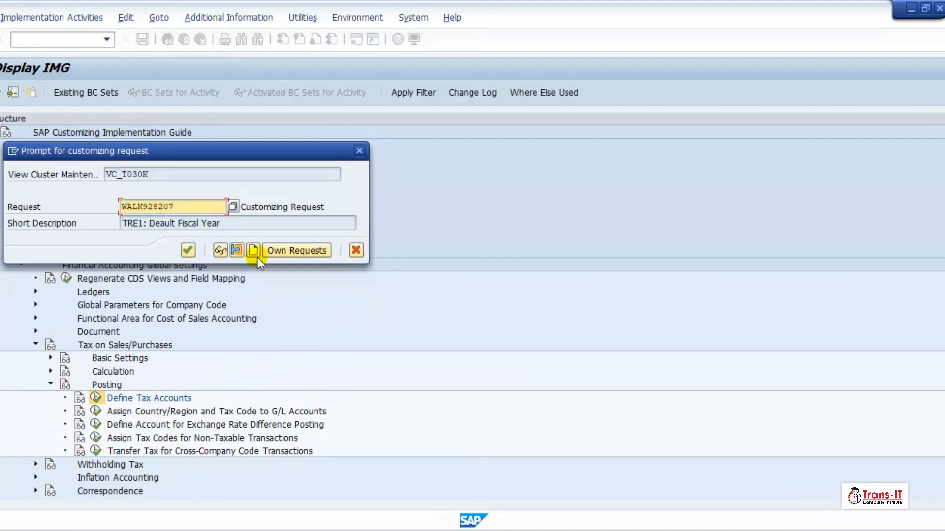
# Create a new customizing request with a short tax-account description and save the rule under it
pyautogui.click(254, 251)
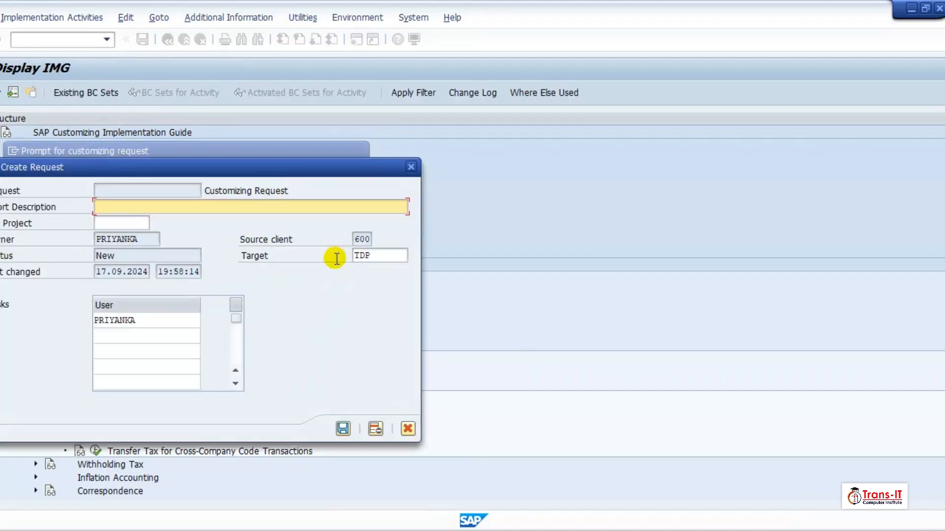
pyautogui.write('TRE!:')
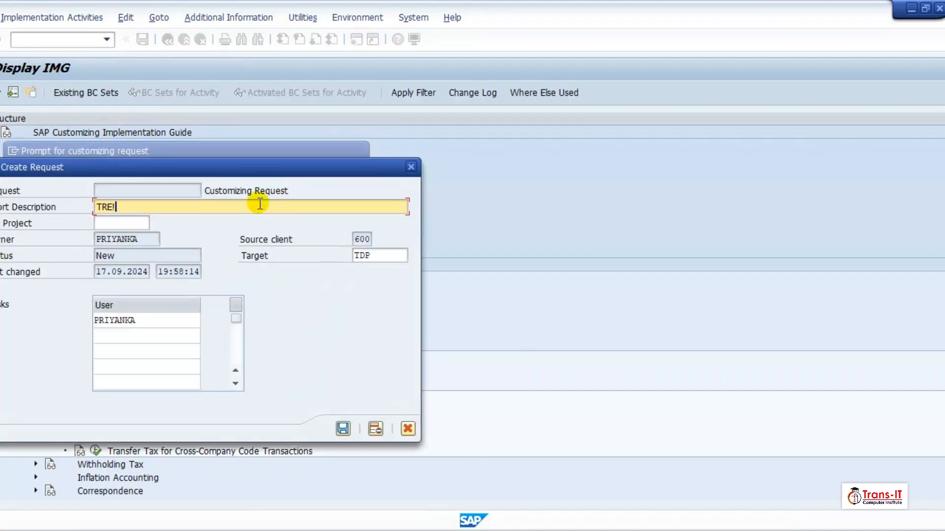
pyautogui.press('BackSpace')
pyautogui.press('BackSpace')
pyautogui.write('1: Deine T')
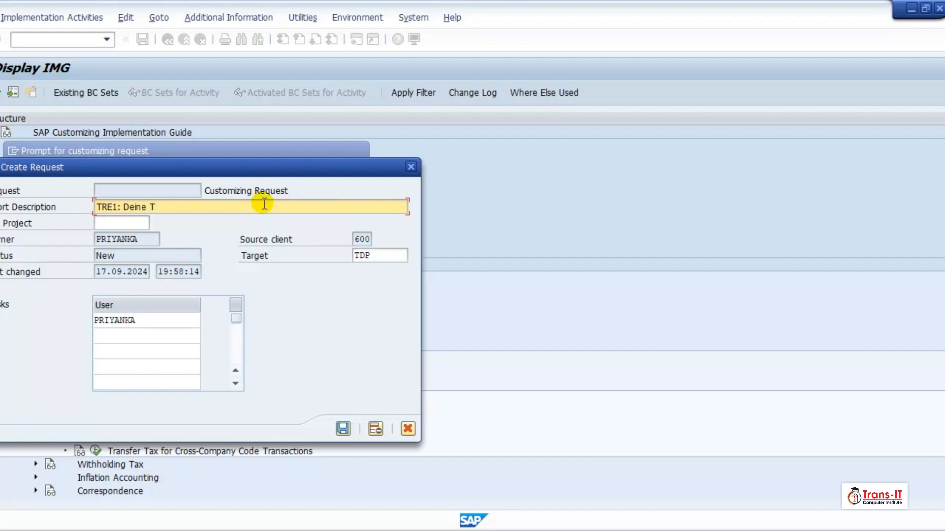
pyautogui.write('ax Account')
pyautogui.click(343, 429)
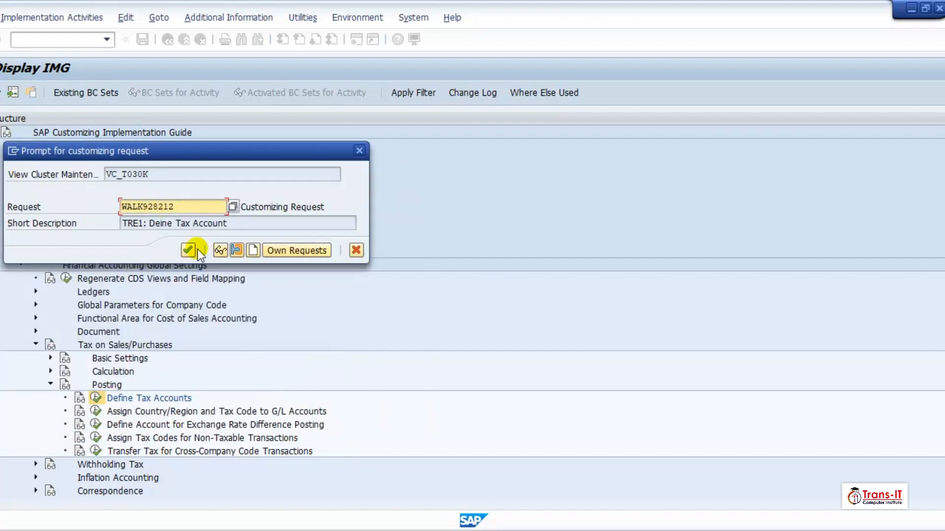
pyautogui.click(190, 249)
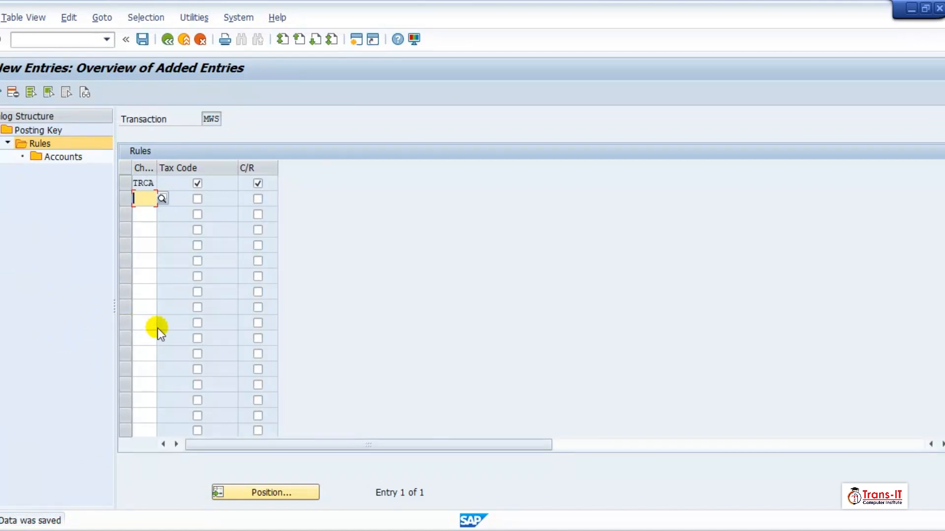
# Open new G/L account entries for the TRCA rule, then go to the SAP Easy Access menu
pyautogui.click(126, 182)
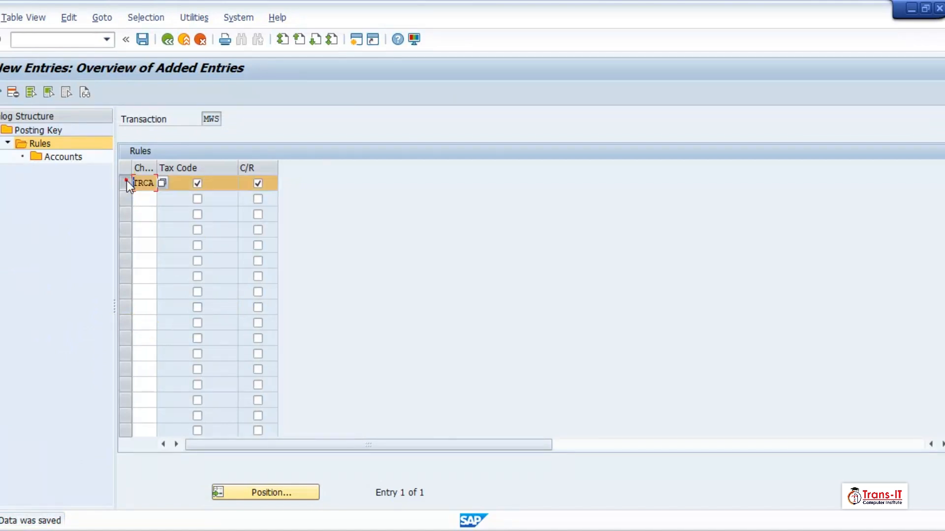
pyautogui.doubleClick(72, 158)
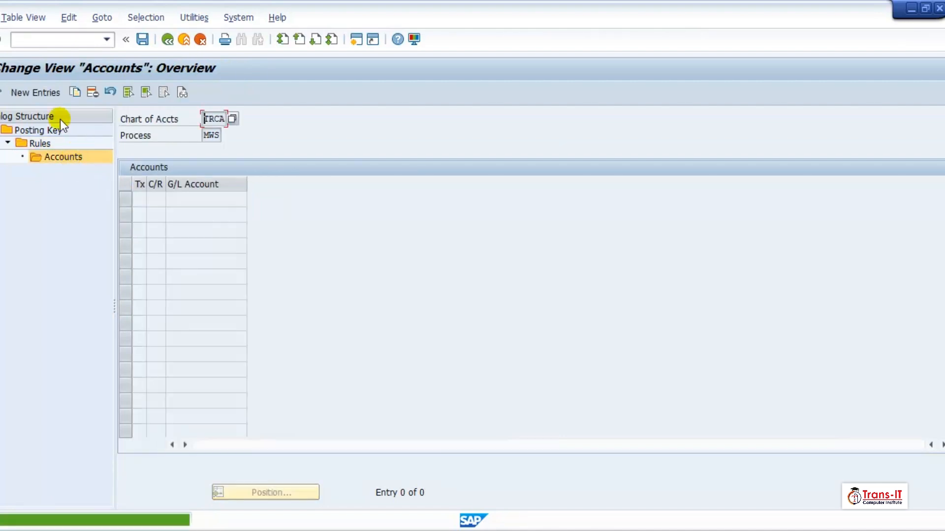
pyautogui.click(25, 94)
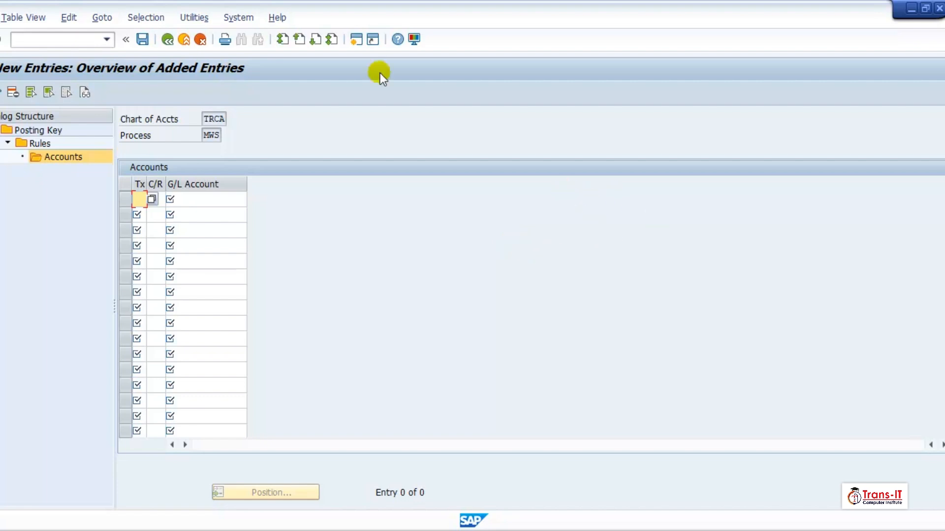
pyautogui.click(356, 39)
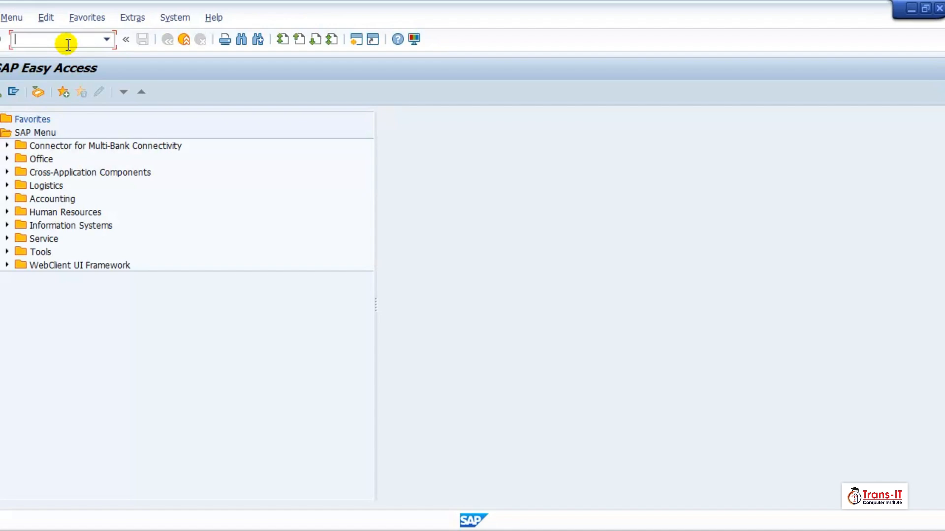
# In FS00, start creating G/L account 220000
pyautogui.write('fs00')
pyautogui.press('Return')
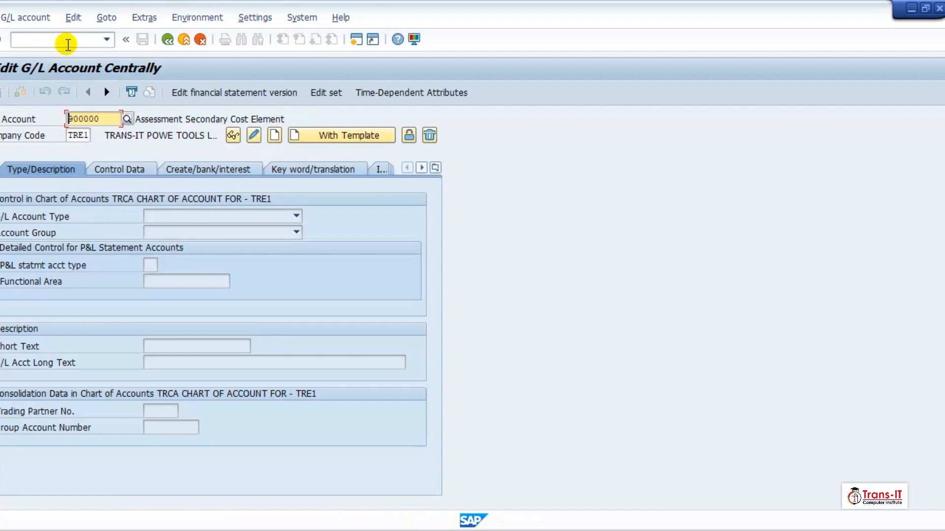
pyautogui.press('Delete')
pyautogui.press('Delete')
pyautogui.press('Delete')
pyautogui.press('Delete')
pyautogui.press('Delete')
pyautogui.press('Delete')
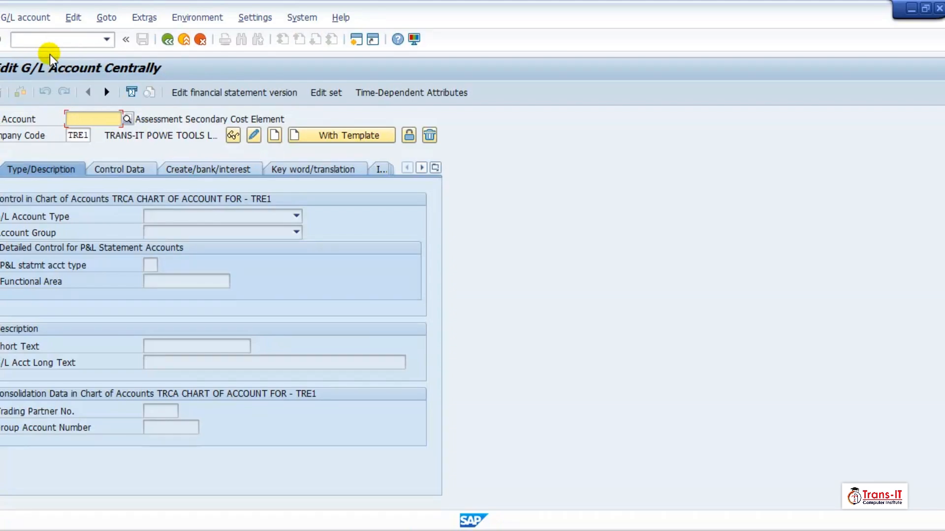
pyautogui.write('220000')
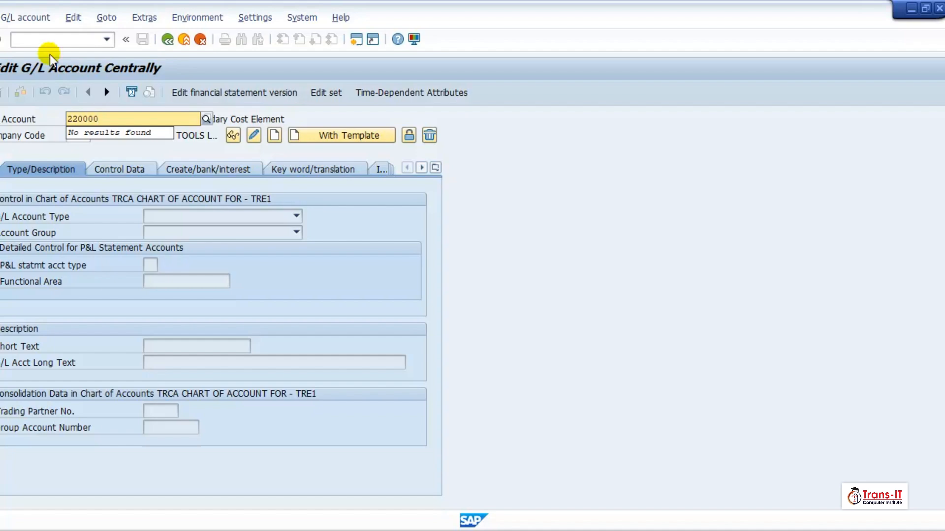
pyautogui.press('Return')
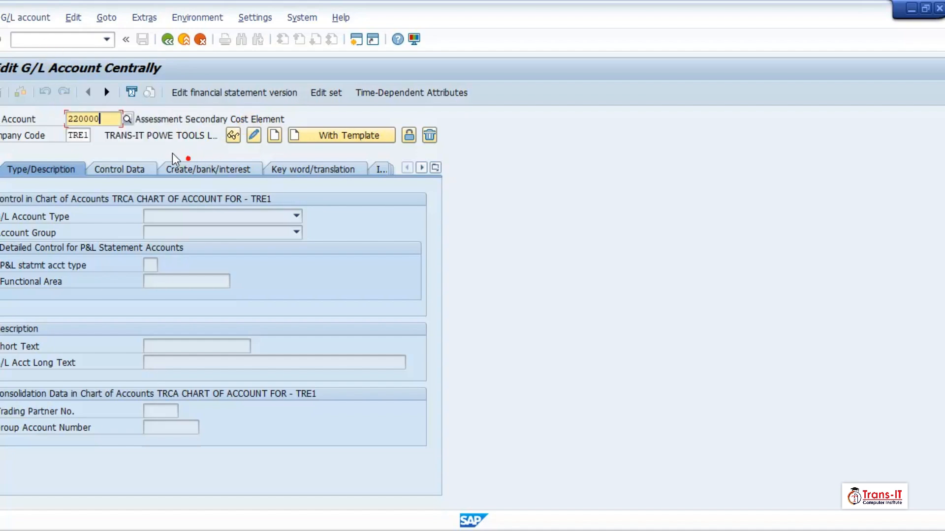
pyautogui.click(274, 136)
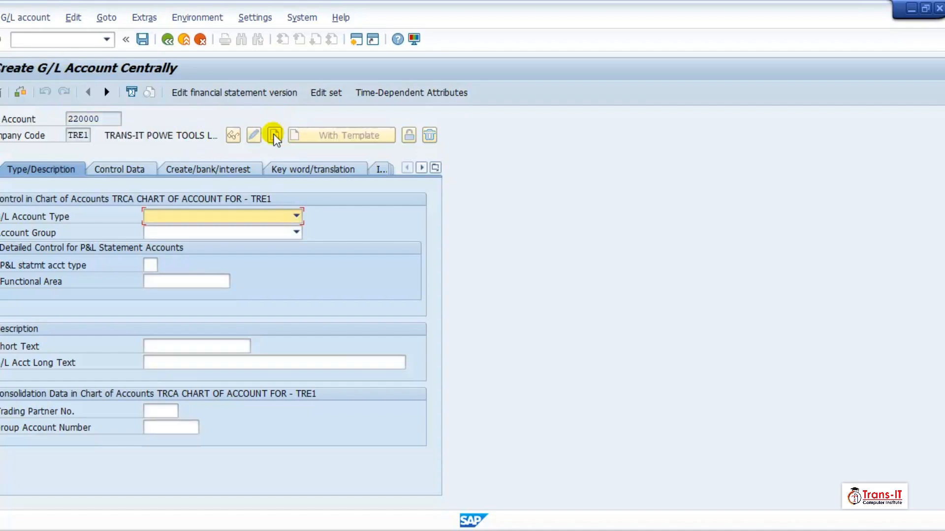
# Make it a Balance Sheet Account in group GL, texts 'Output Tax 20%' and 'Output Vat Tax - 20%'
pyautogui.click(235, 218)
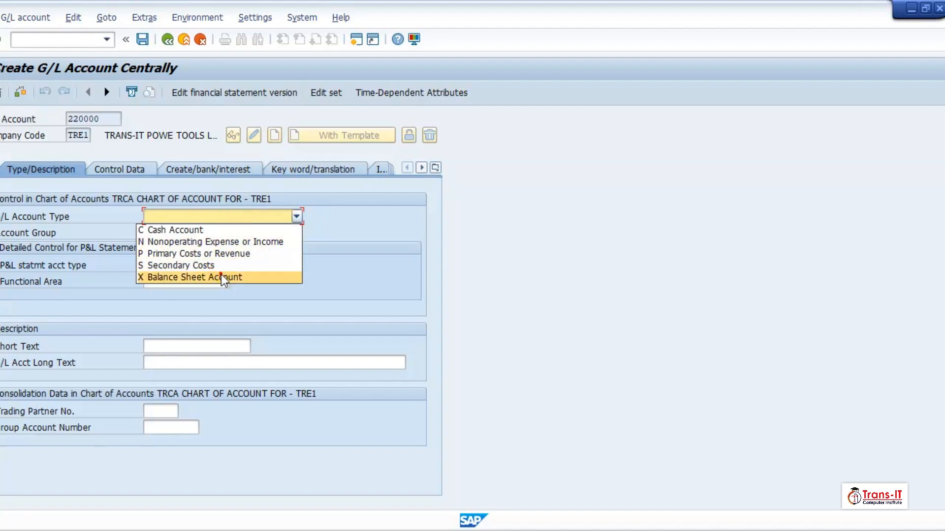
pyautogui.click(224, 277)
pyautogui.click(234, 233)
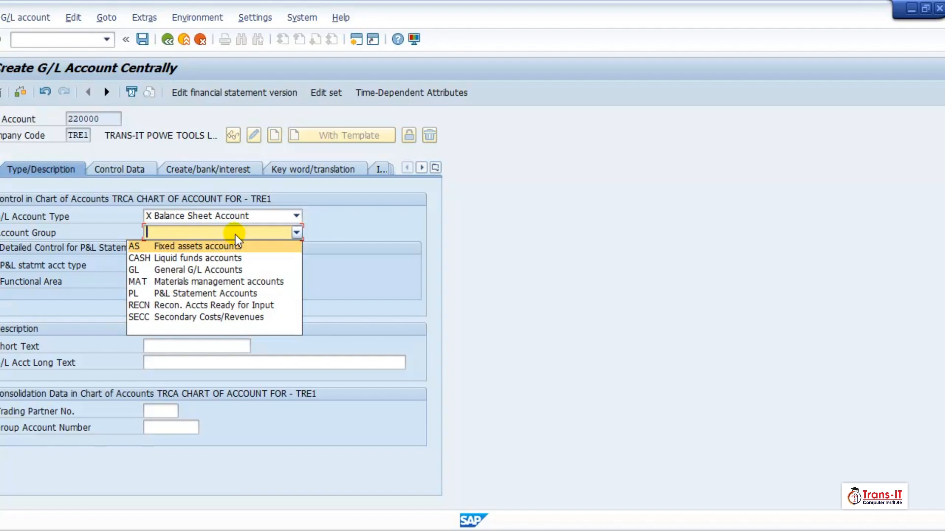
pyautogui.click(240, 270)
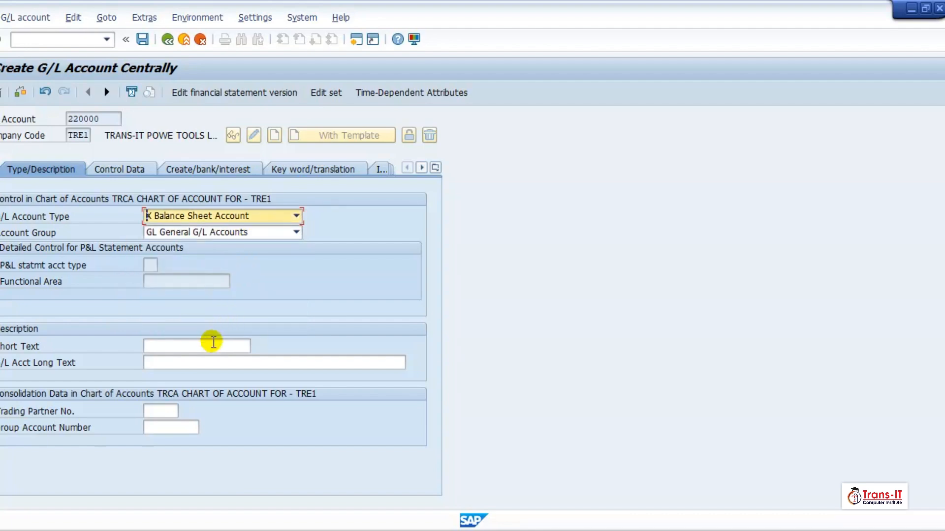
pyautogui.click(212, 346)
pyautogui.write('Output Tax ')
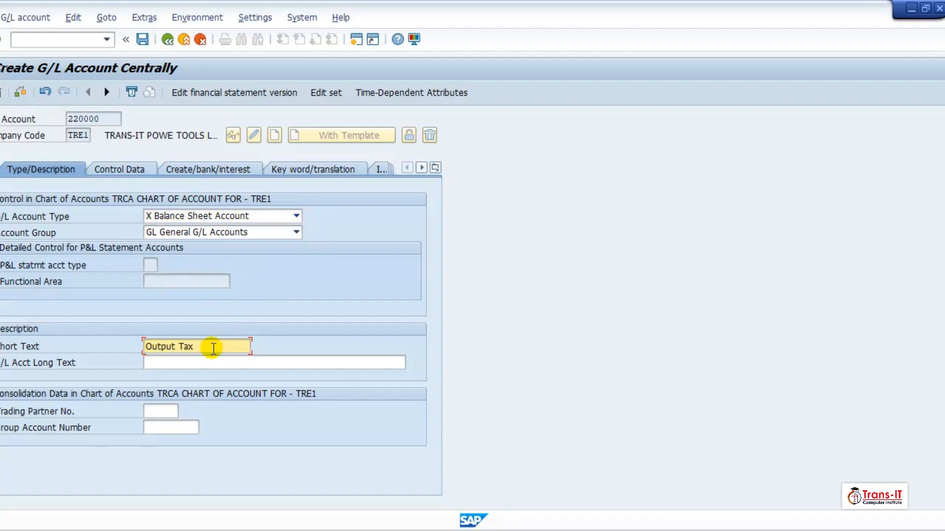
pyautogui.write('20%')
pyautogui.press('Tab')
pyautogui.write('Outp')
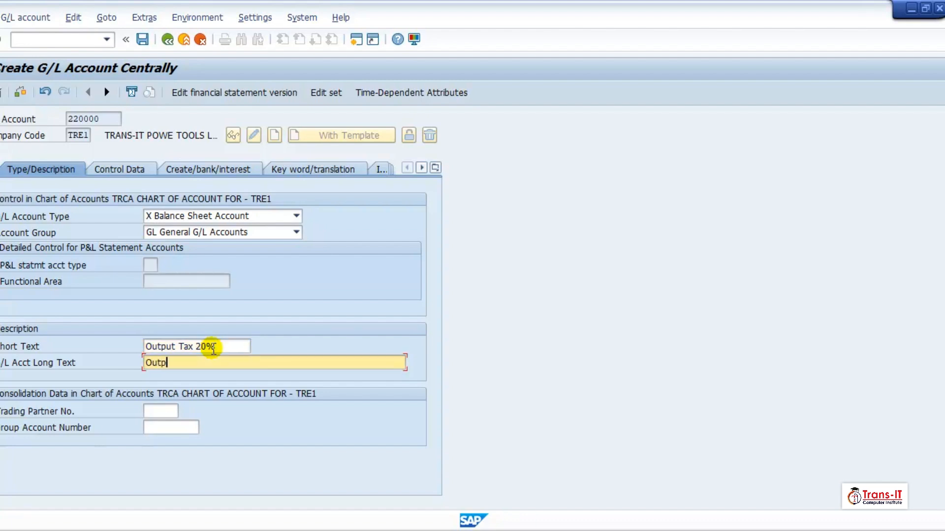
pyautogui.write('ut Vat Tax - 20%')
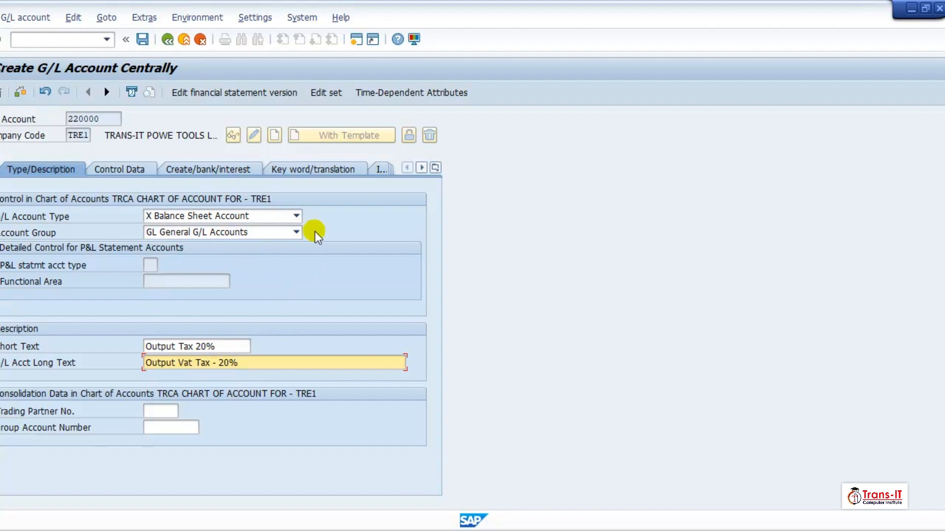
# Search group accounts for 'income tax' and assign 122100 Income tax receivables
pyautogui.click(171, 426)
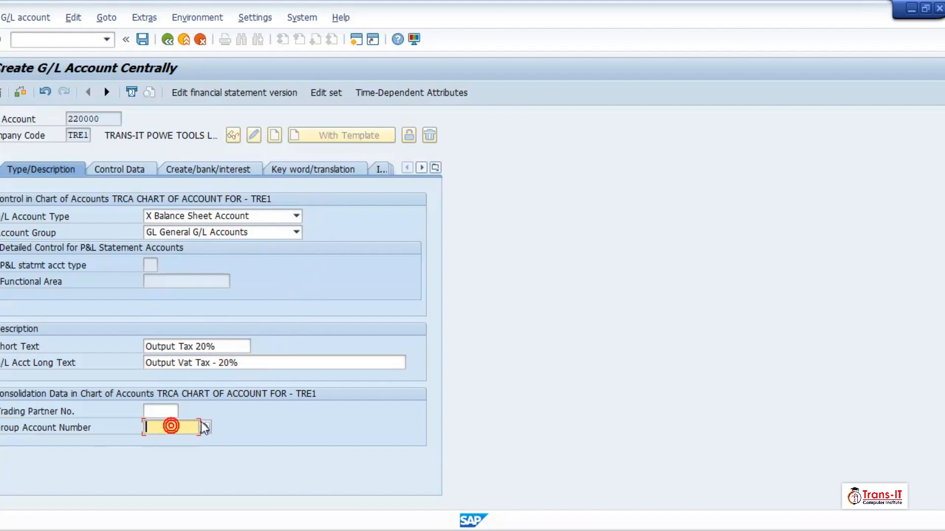
pyautogui.click(205, 427)
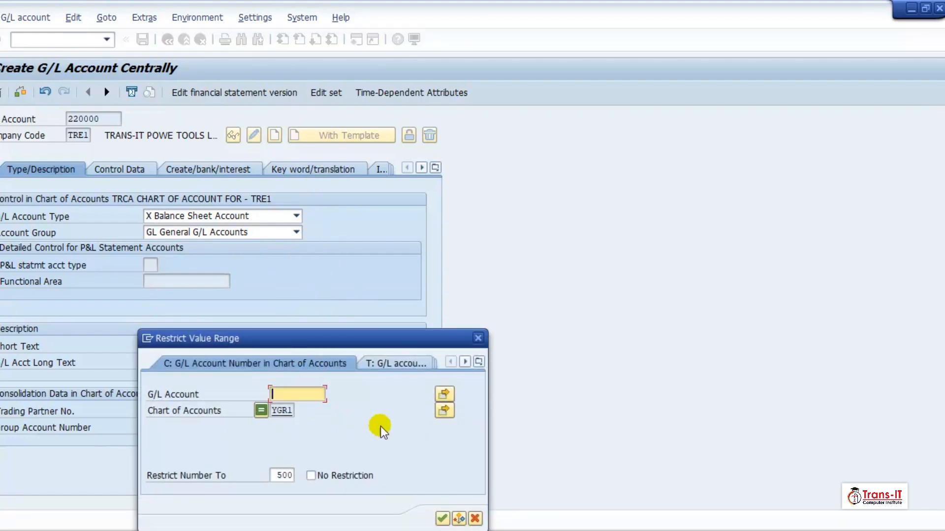
pyautogui.press('Escape')
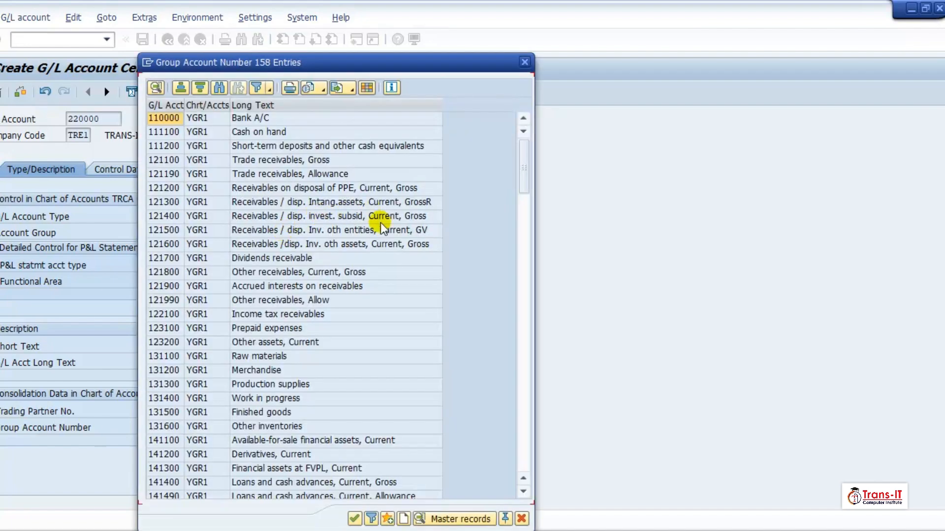
pyautogui.click(220, 88)
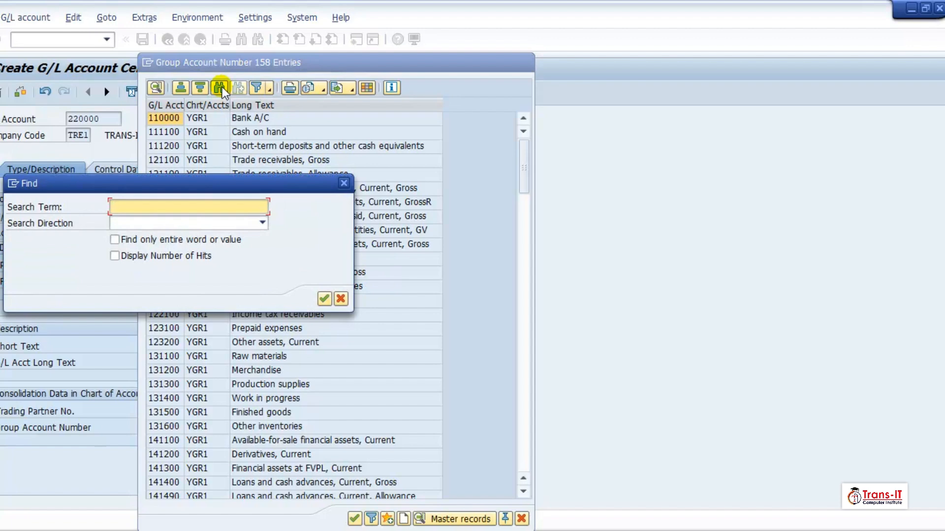
pyautogui.write('income tax')
pyautogui.press('Return')
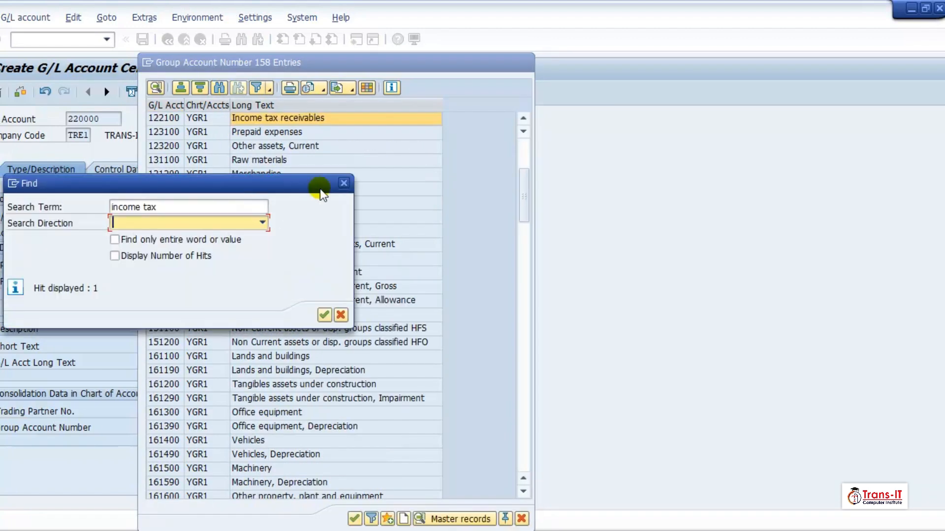
pyautogui.click(339, 186)
pyautogui.doubleClick(179, 119)
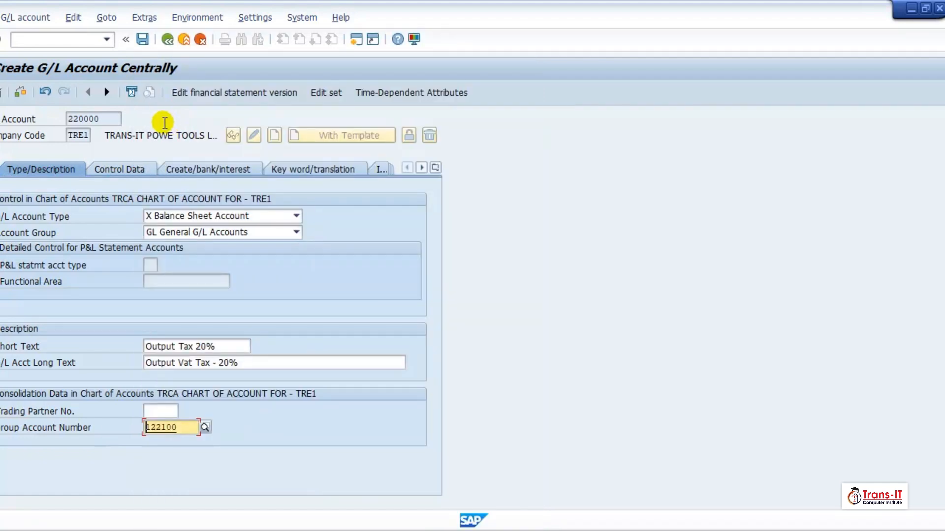
pyautogui.press('Return')
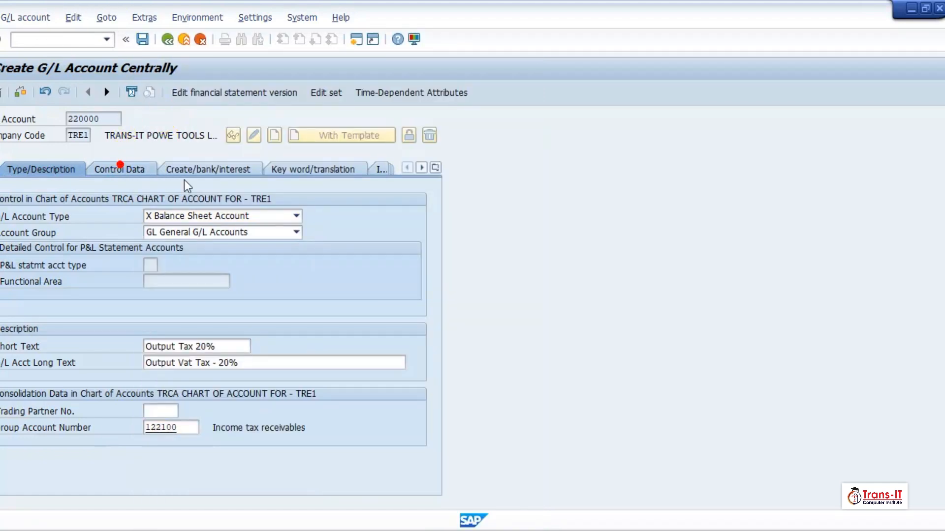
# On Control Data, set tax category > (Output Tax Account) and tick Open Item Management
pyautogui.click(122, 168)
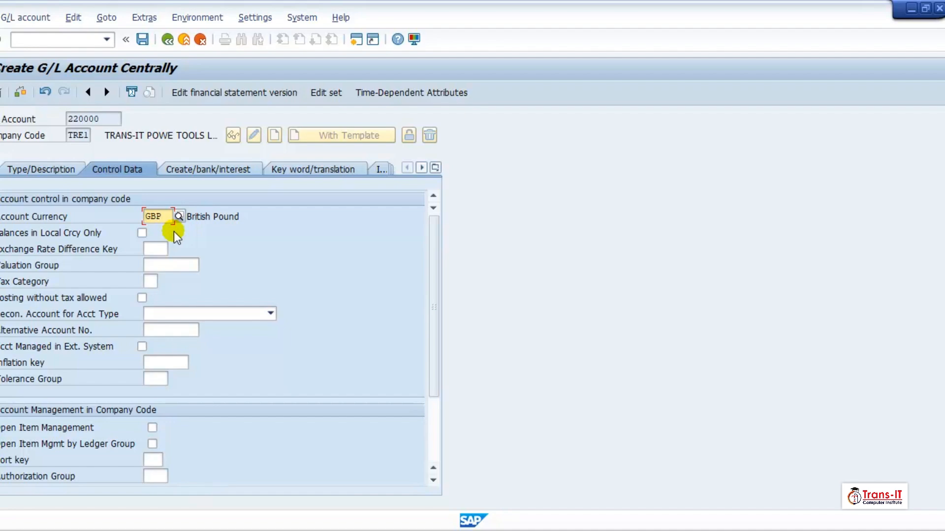
pyautogui.click(151, 281)
pyautogui.click(164, 282)
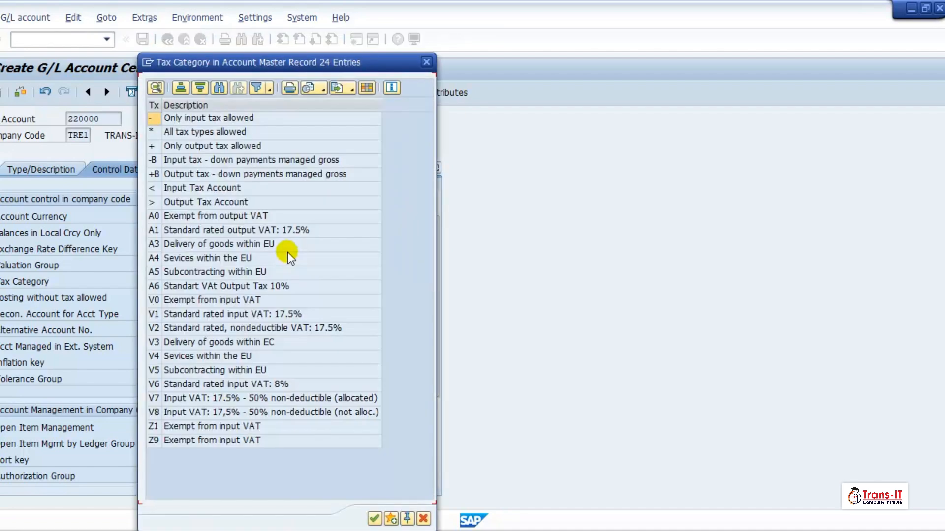
pyautogui.doubleClick(203, 189)
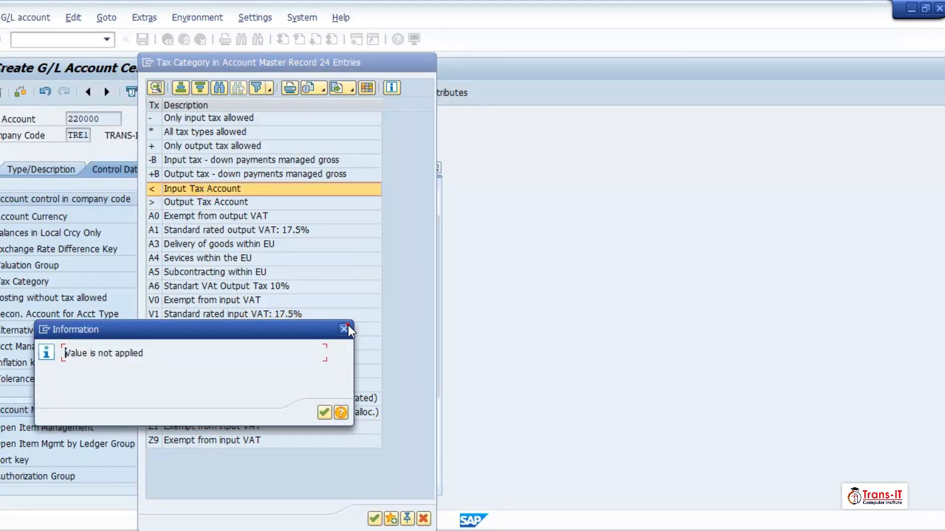
pyautogui.click(348, 329)
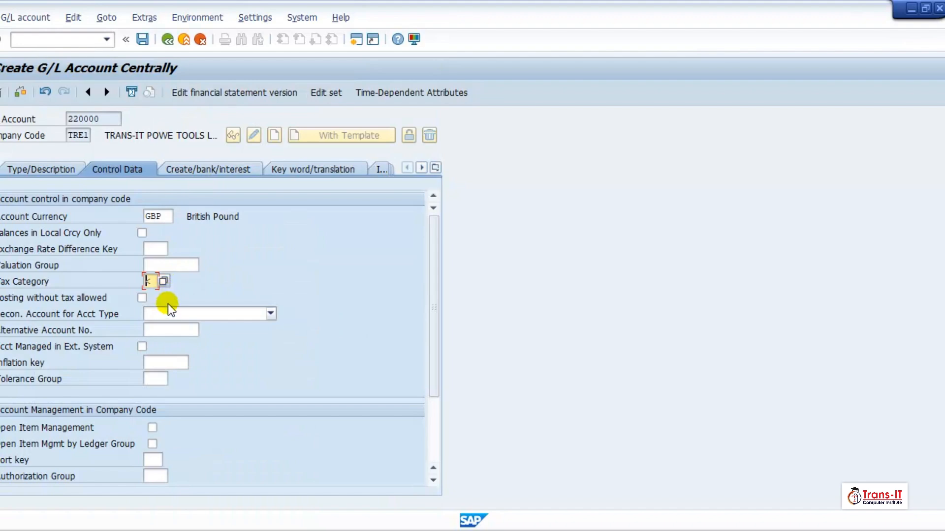
pyautogui.click(164, 283)
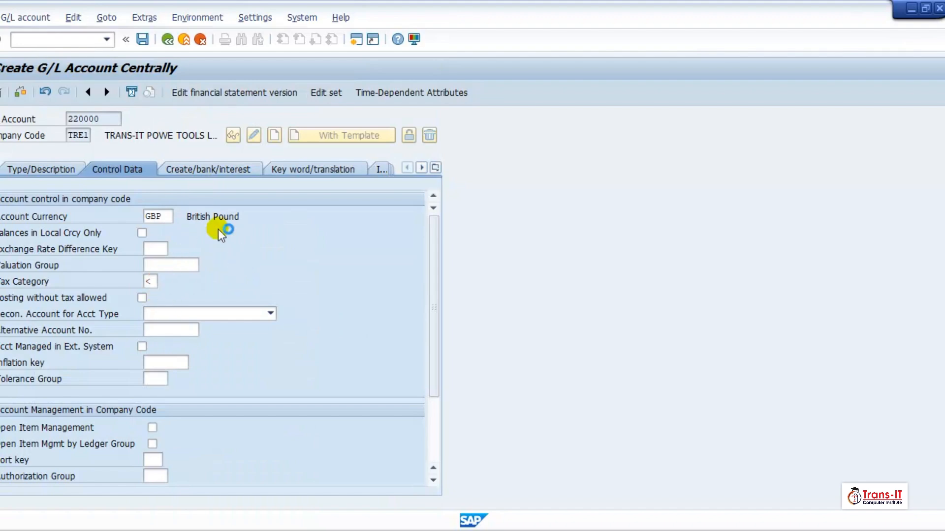
pyautogui.doubleClick(202, 203)
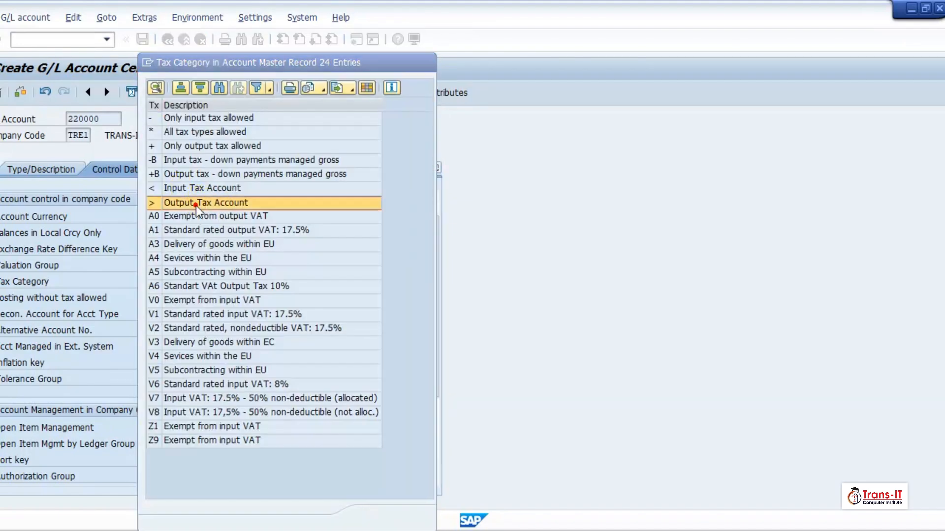
pyautogui.click(323, 412)
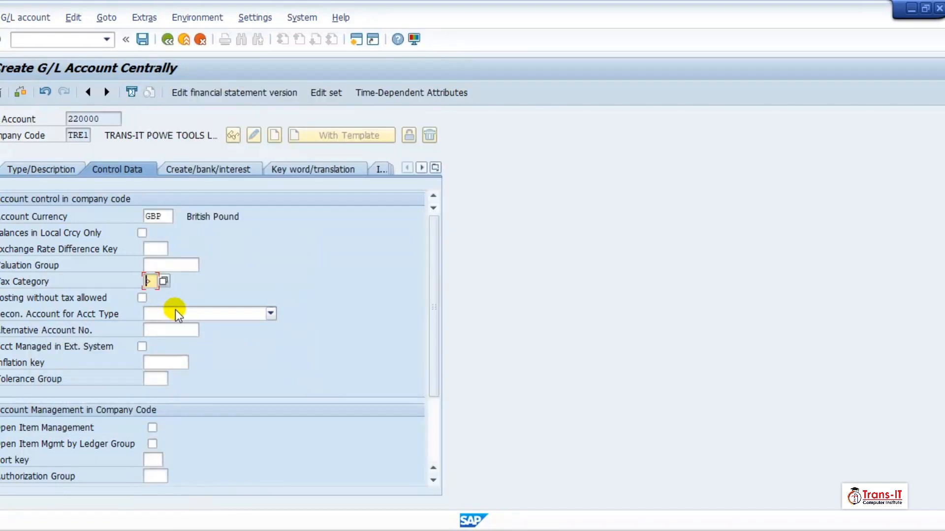
pyautogui.click(153, 427)
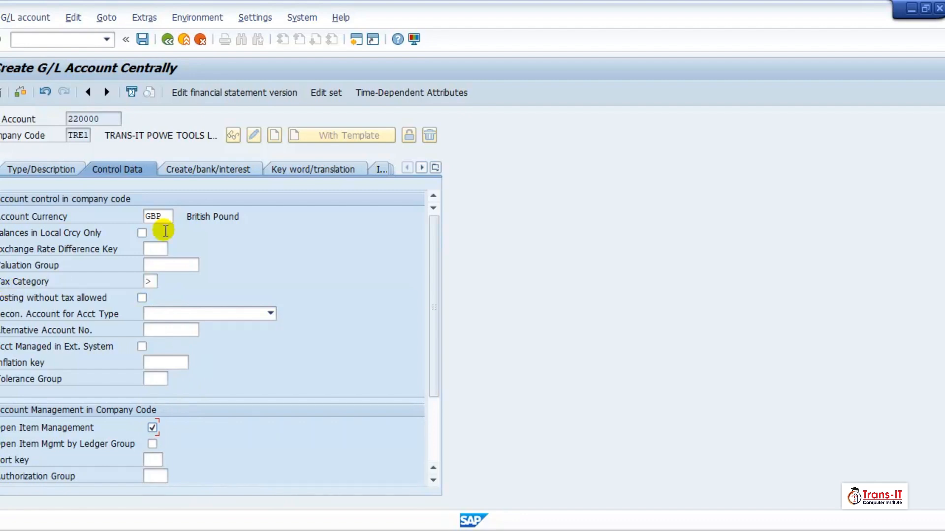
# Enter field status group G001, tick Post Automatically Only, and save account 220000
pyautogui.click(211, 169)
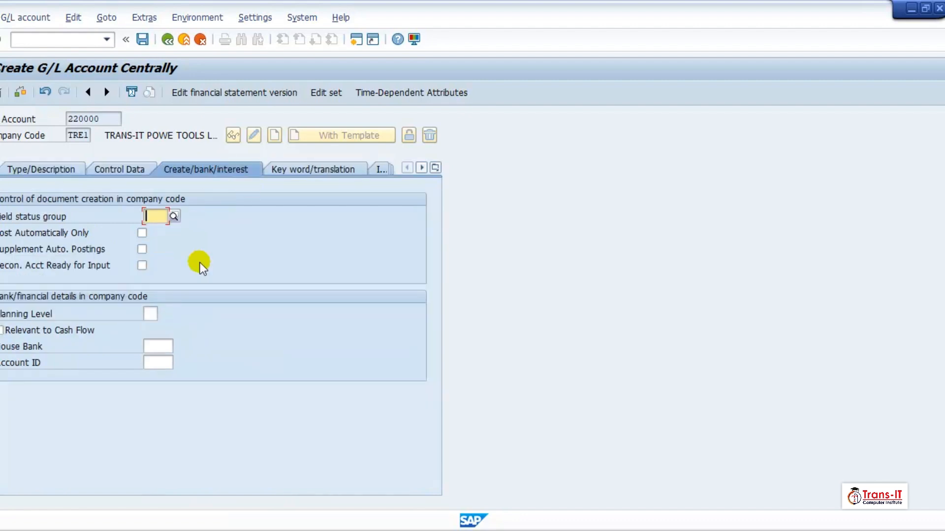
pyautogui.click(158, 218)
pyautogui.write('G001')
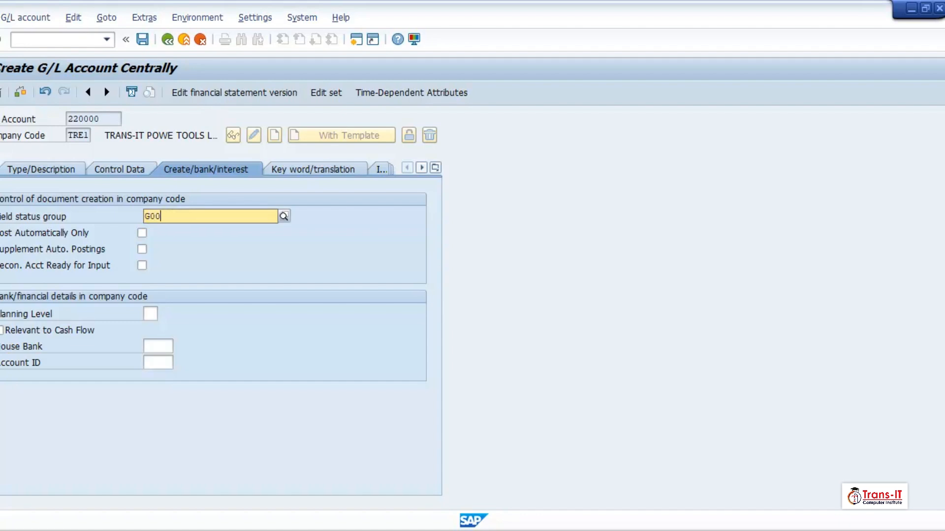
pyautogui.press('Return')
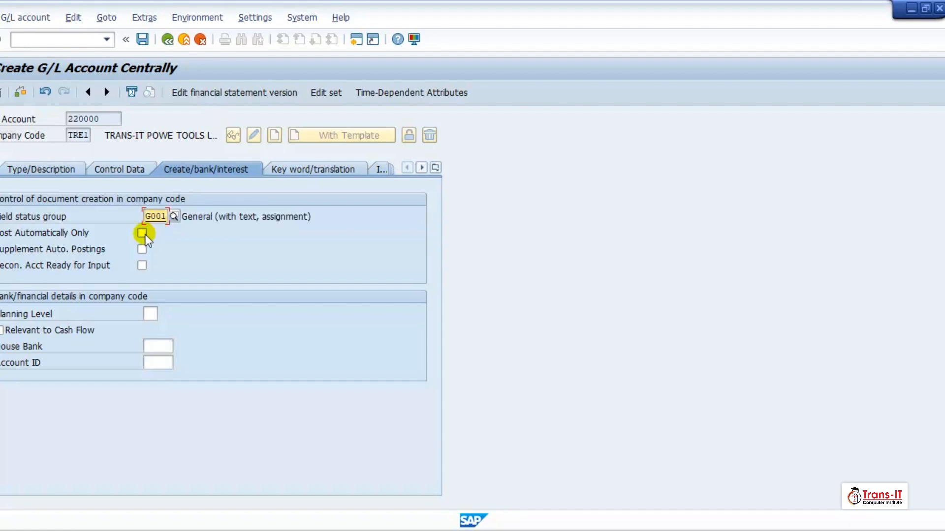
pyautogui.click(143, 235)
pyautogui.click(143, 39)
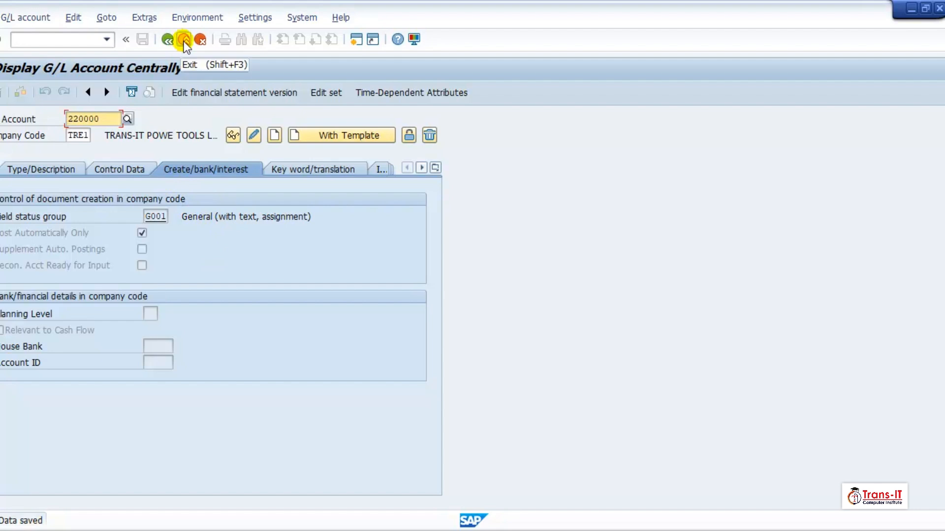
# Switch back to the TRCA/MWS new account entries window and browse the tax code list
pyautogui.click(573, 530)
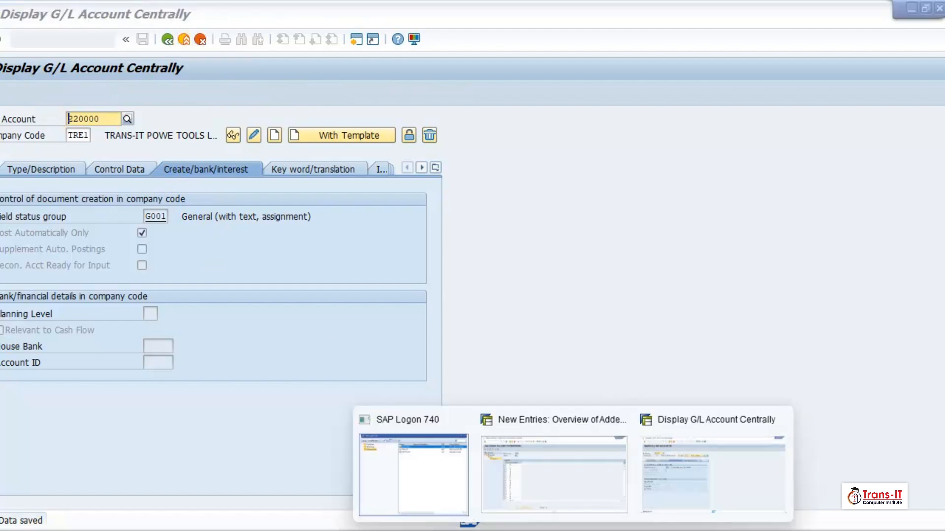
pyautogui.click(567, 492)
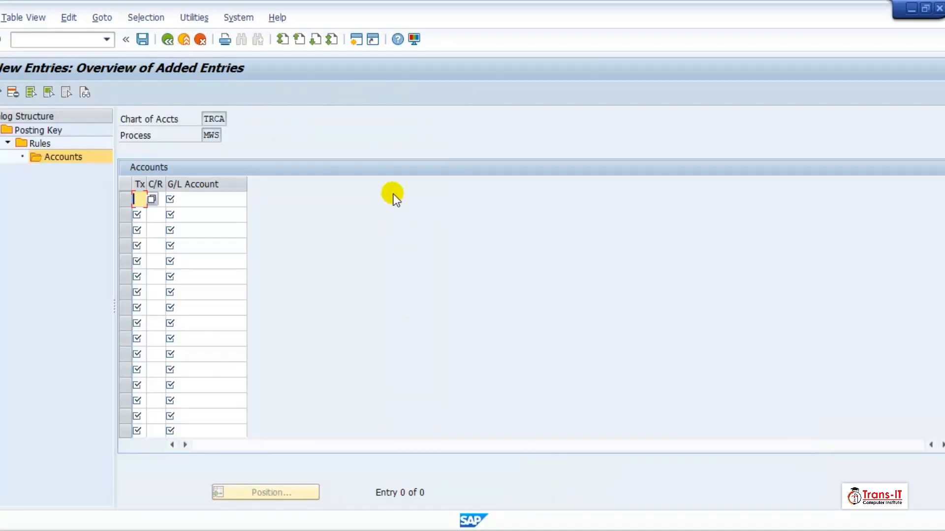
pyautogui.click(151, 199)
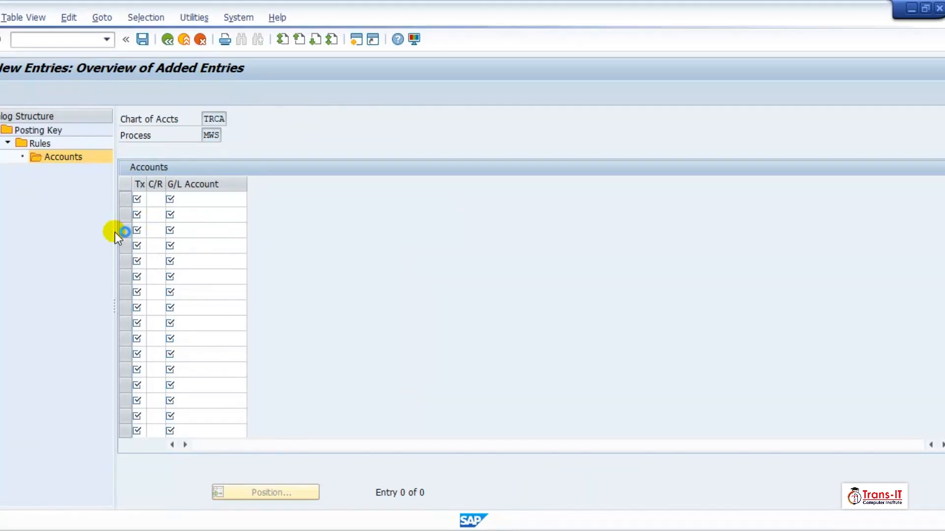
pyautogui.scroll(-20, 23, 218)
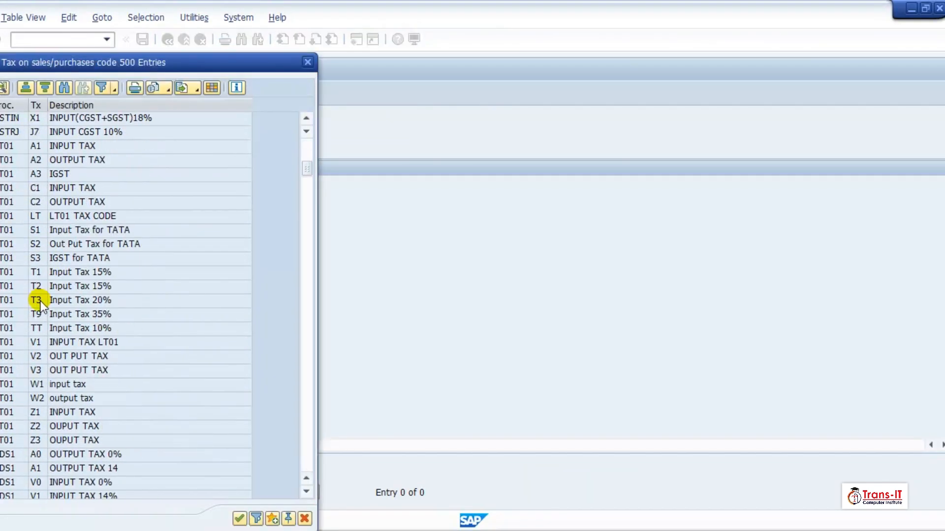
pyautogui.scroll(-20, 40, 321)
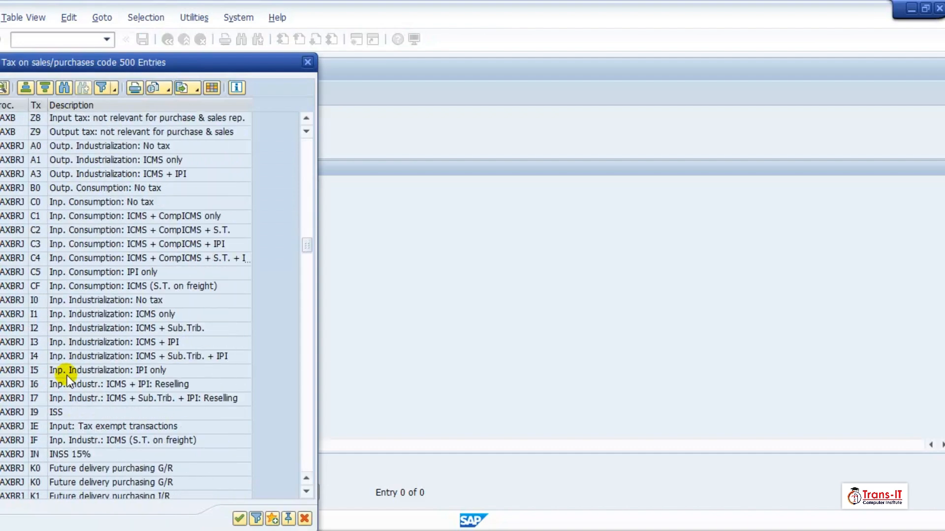
pyautogui.scroll(-20, 223, 422)
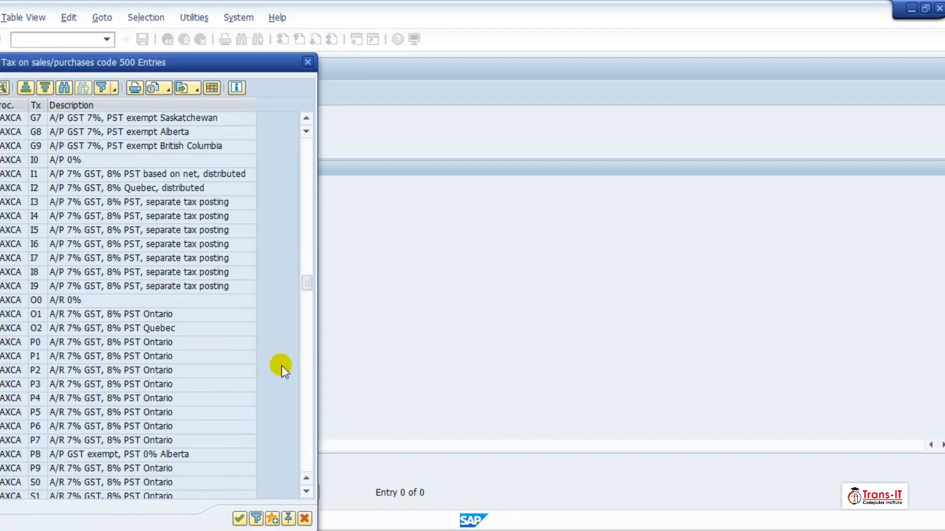
pyautogui.moveTo(308, 281); pyautogui.dragTo(307, 460)
pyautogui.scroll(14, 123, 355)
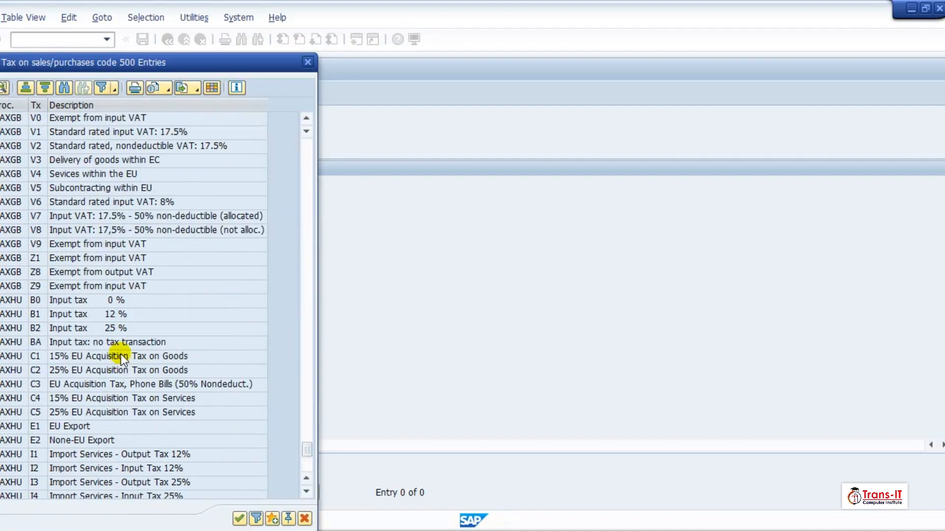
pyautogui.scroll(8, 294, 184)
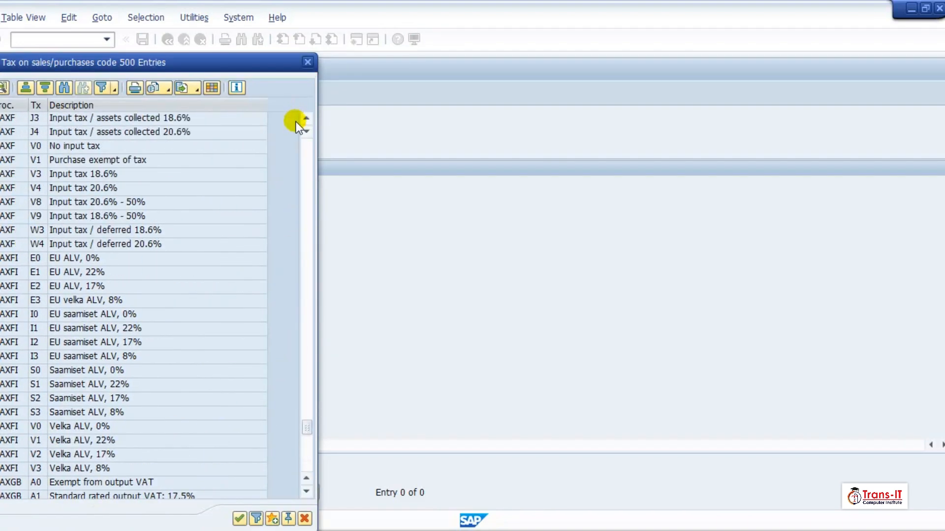
# Enter the first row: tax code A1, C/R GB, G/L account 220000
pyautogui.click(307, 61)
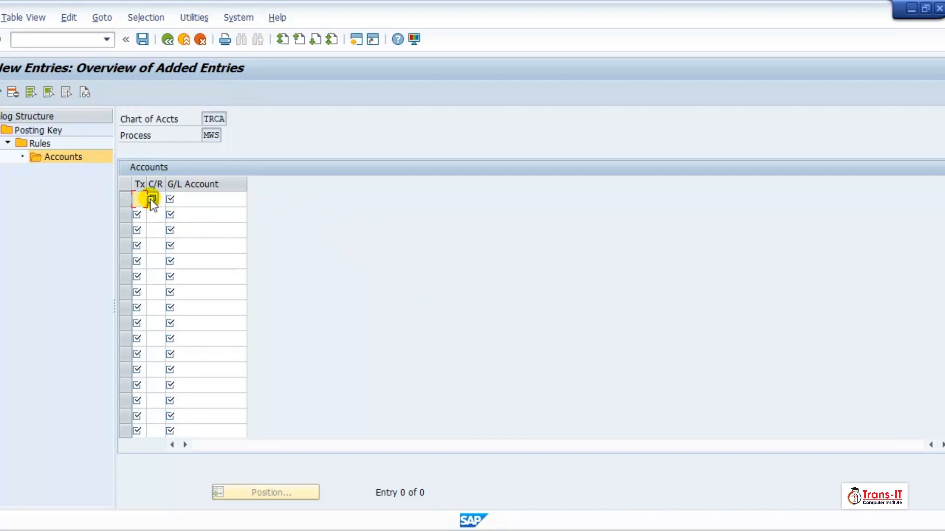
pyautogui.write('1')
pyautogui.click(161, 200)
pyautogui.write('GB')
pyautogui.click(211, 200)
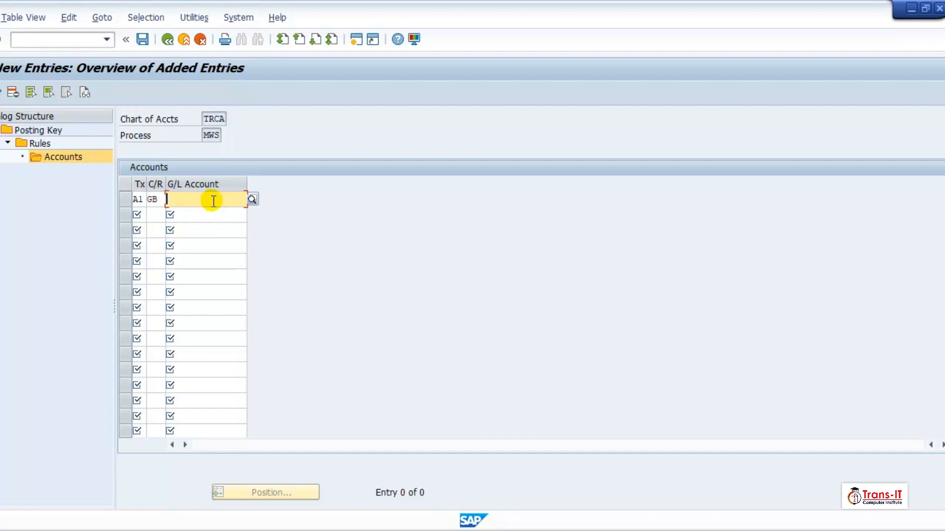
pyautogui.write('22000')
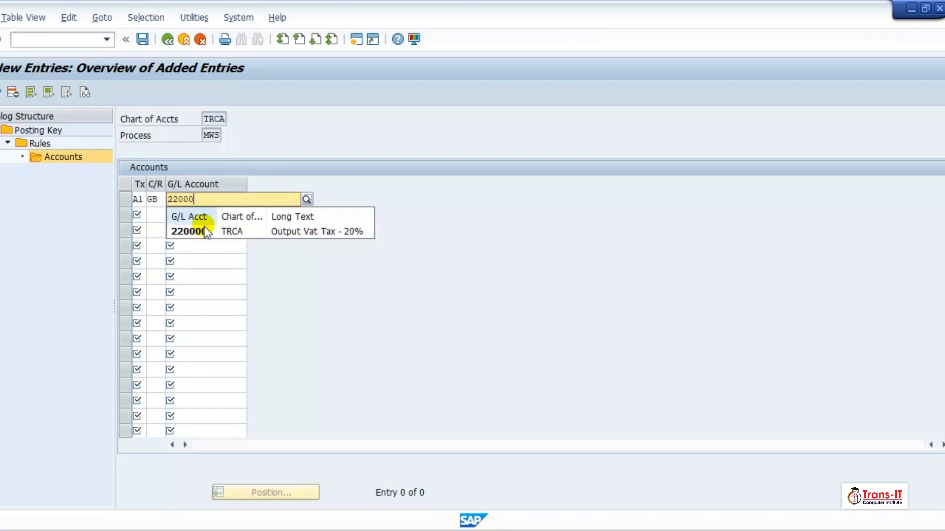
pyautogui.click(203, 229)
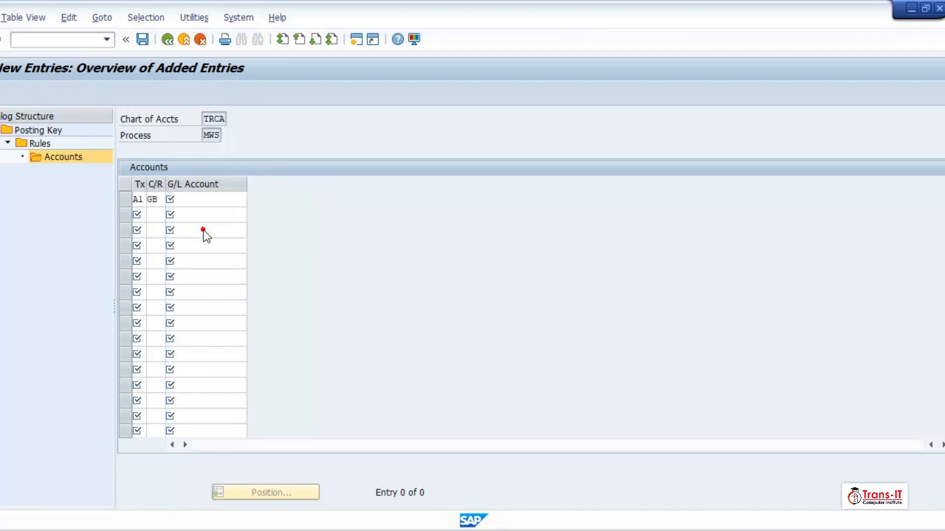
# Add a second row for tax code A0 with C/R GB and account 220000
pyautogui.click(138, 210)
pyautogui.write('A')
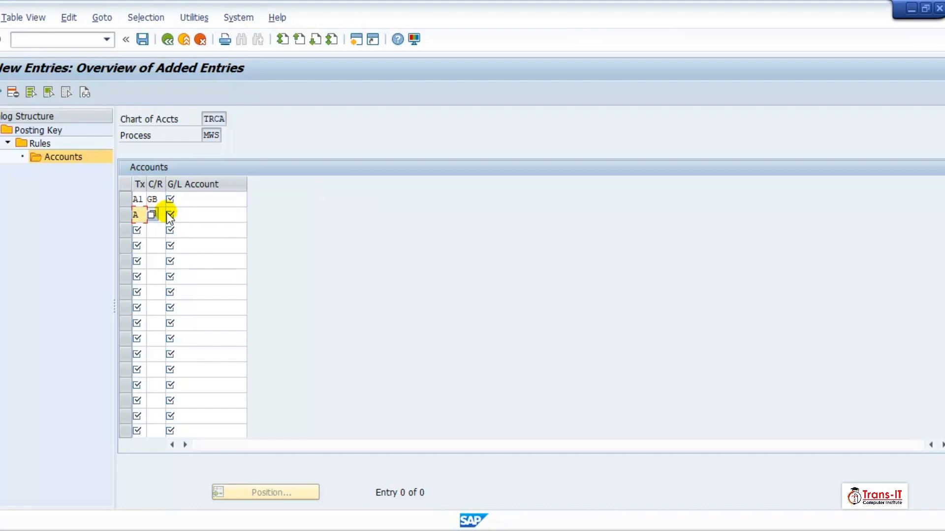
pyautogui.write('0')
pyautogui.click(162, 215)
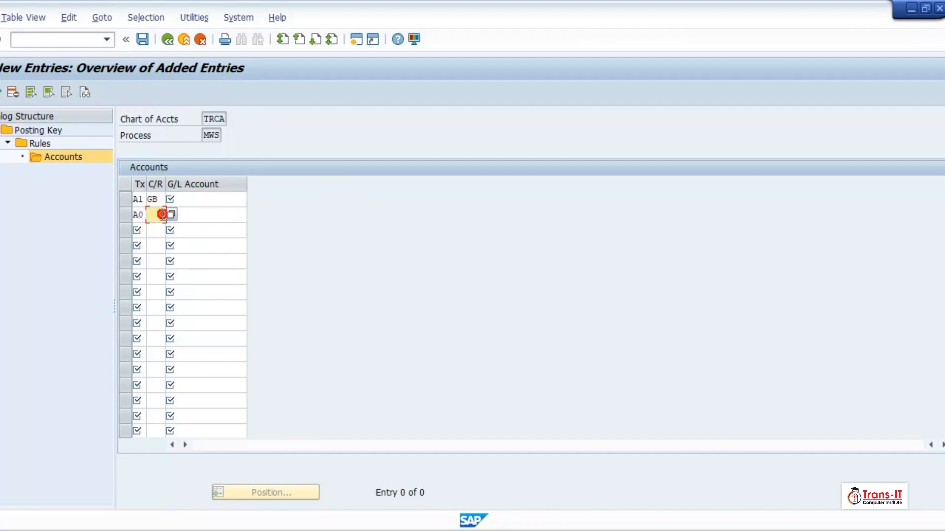
pyautogui.write('GB')
pyautogui.click(195, 199)
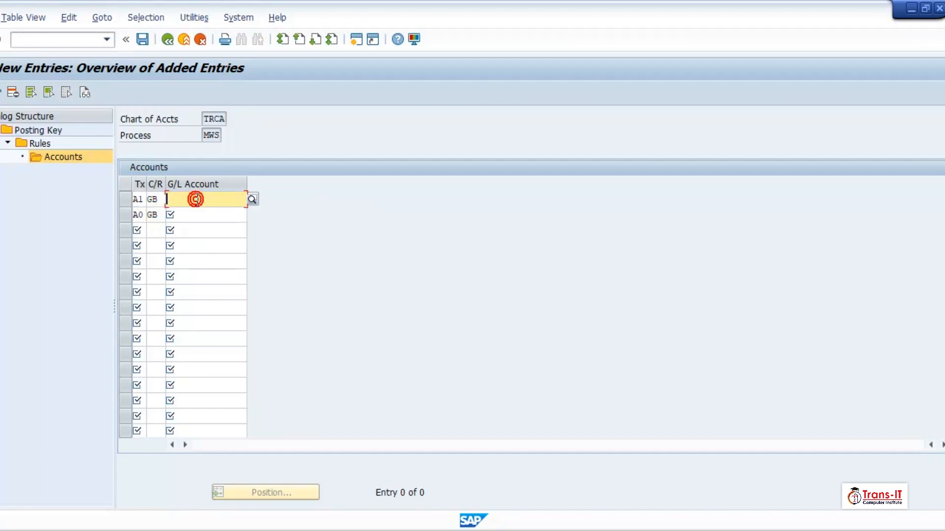
pyautogui.write('22')
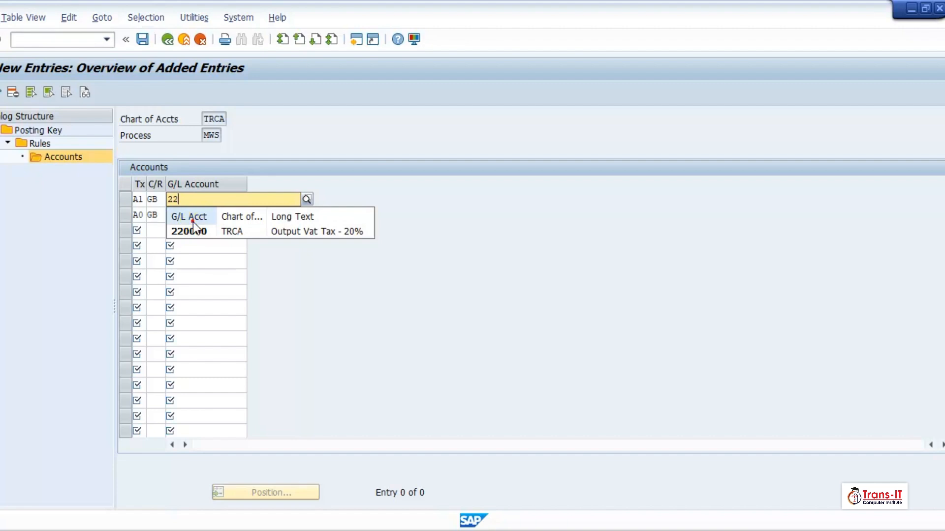
pyautogui.click(193, 231)
pyautogui.click(192, 215)
pyautogui.write('2200')
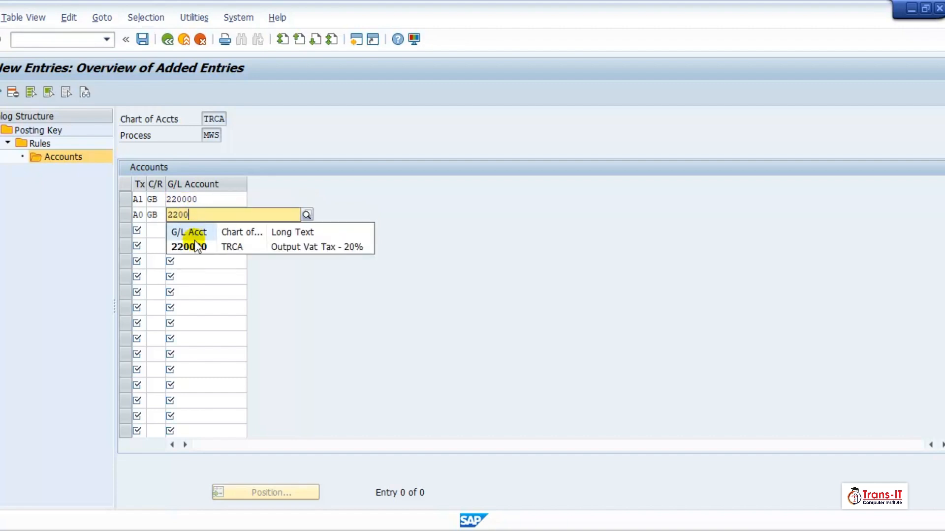
pyautogui.click(183, 241)
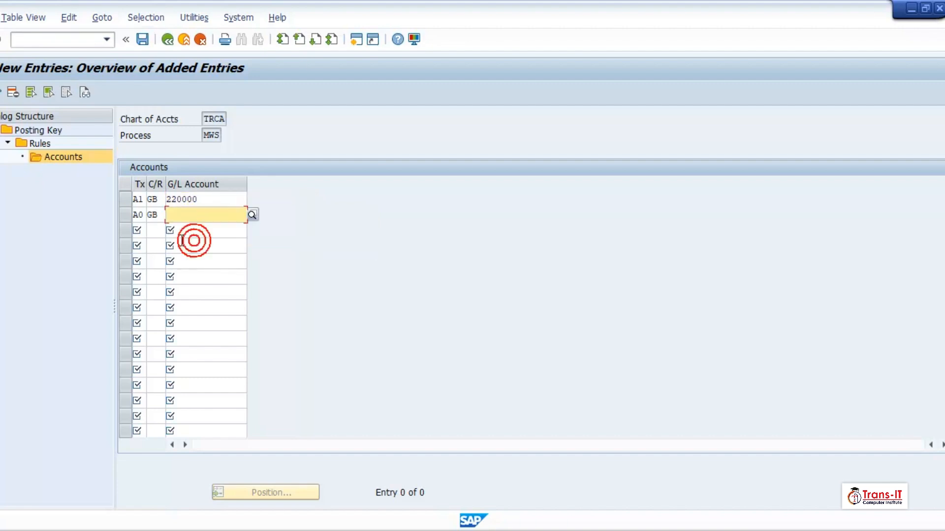
pyautogui.click(175, 215)
pyautogui.write('22')
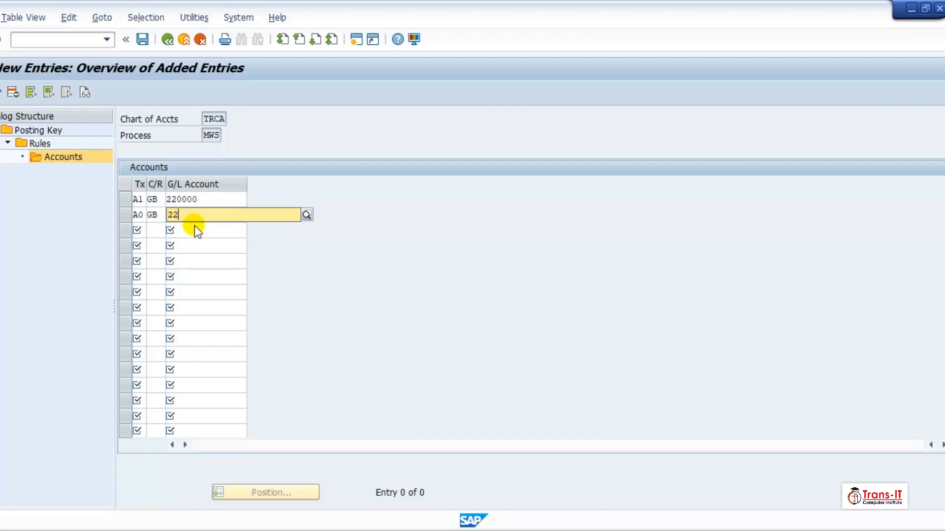
pyautogui.click(192, 243)
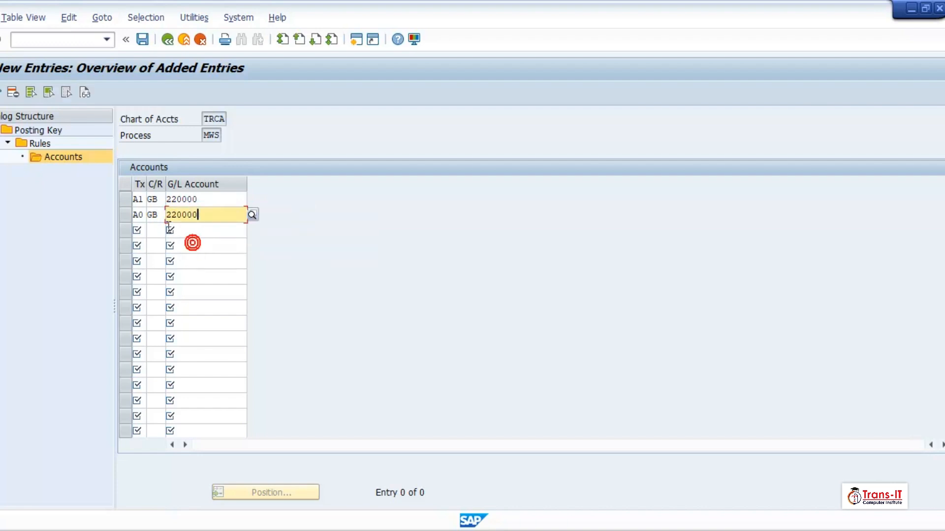
# Add row A6 / GB / 220000, confirm all three rows, and save
pyautogui.click(139, 229)
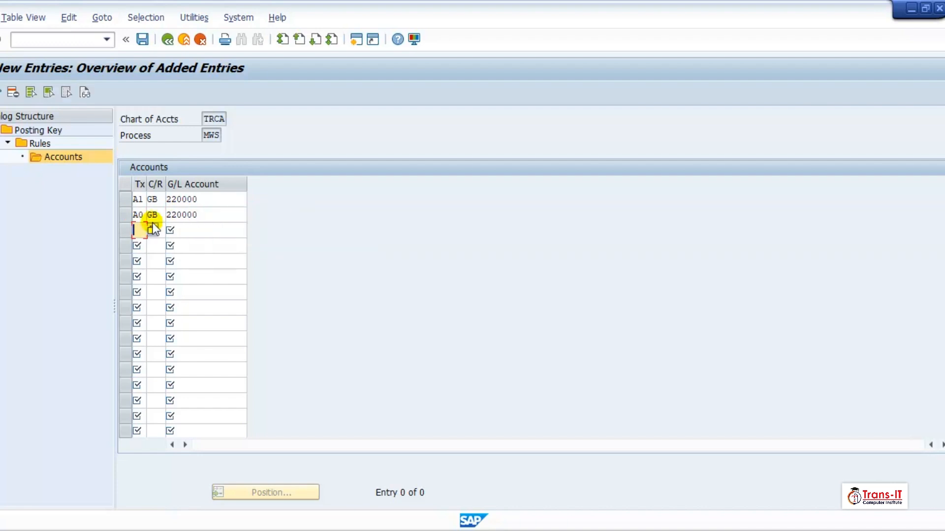
pyautogui.write('A6')
pyautogui.press('Tab')
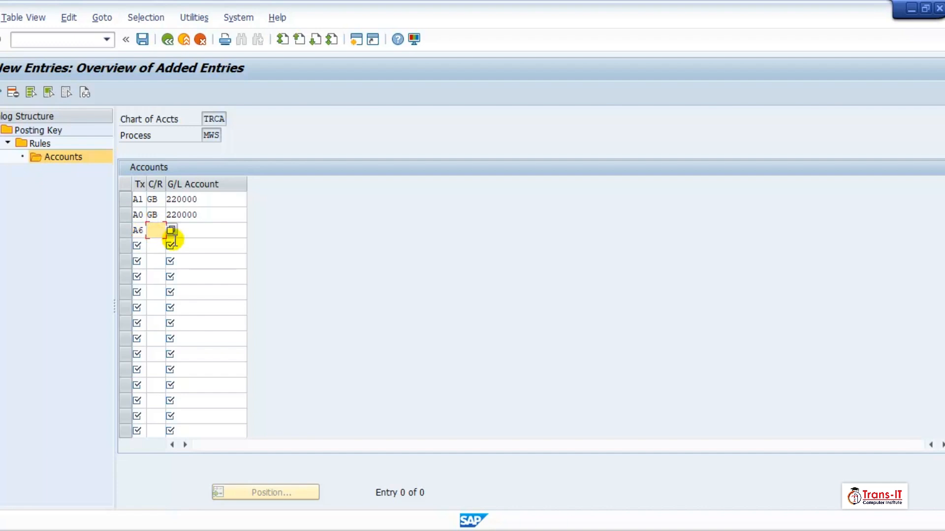
pyautogui.write('GB')
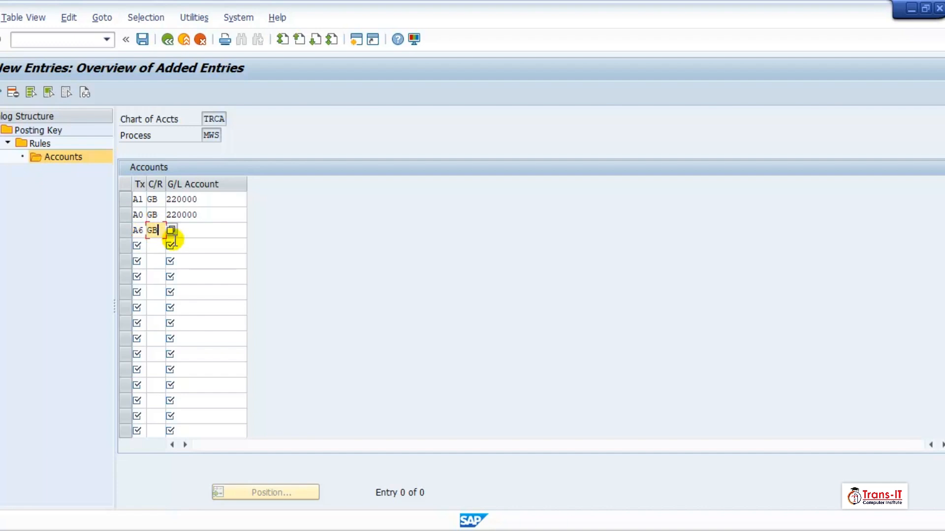
pyautogui.click(211, 234)
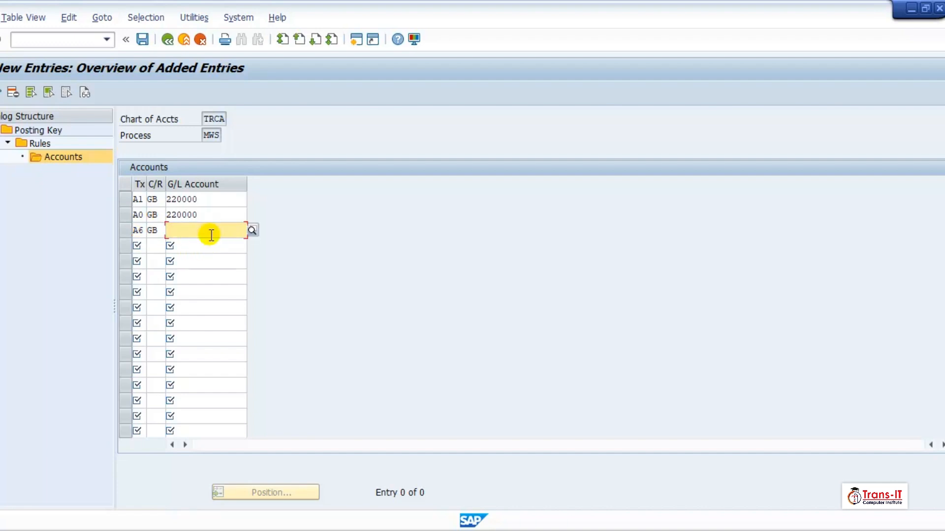
pyautogui.write('220000')
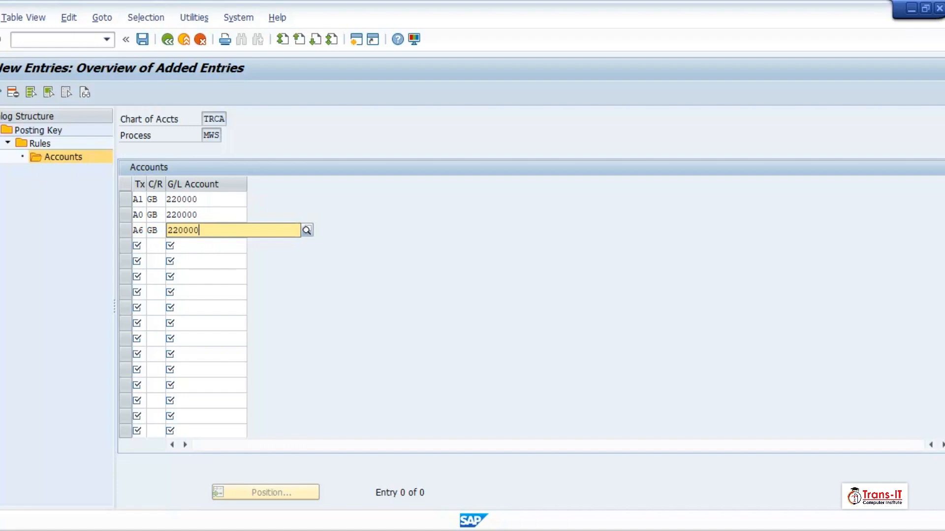
pyautogui.press('Return')
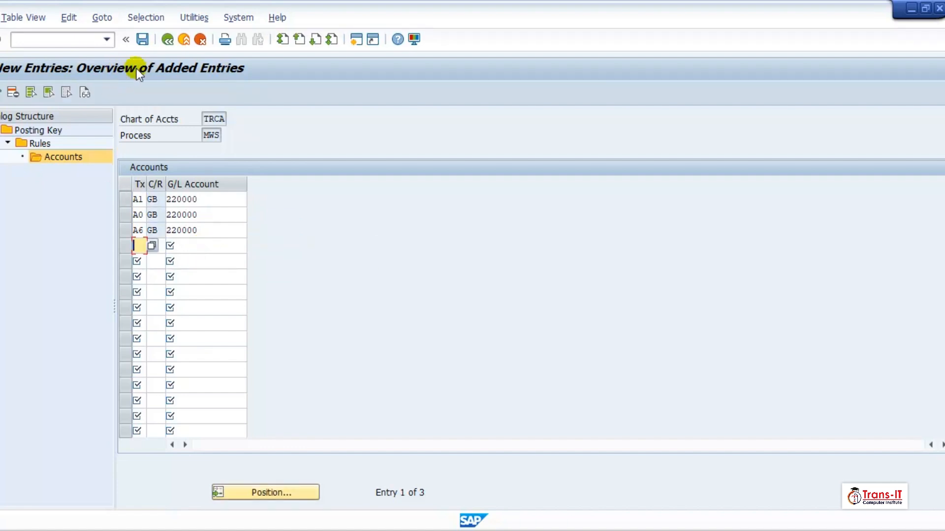
pyautogui.click(144, 41)
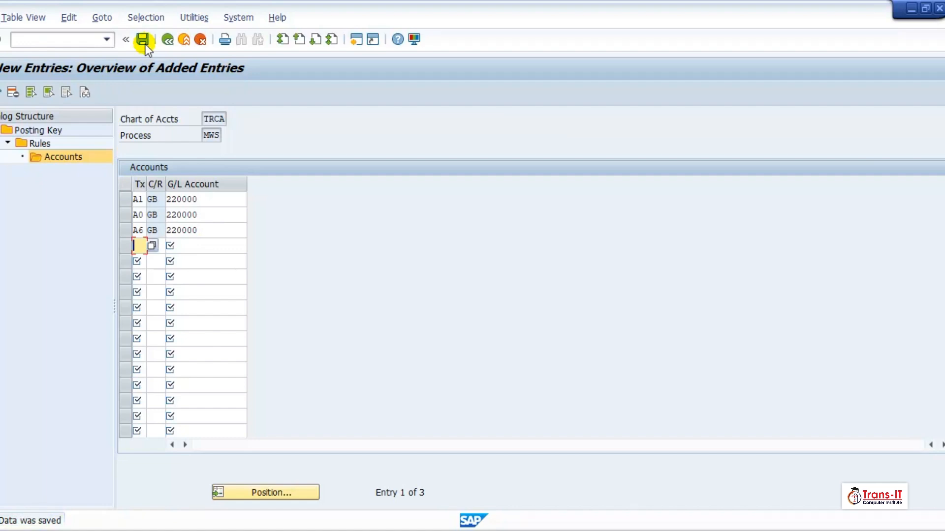
pyautogui.click(169, 40)
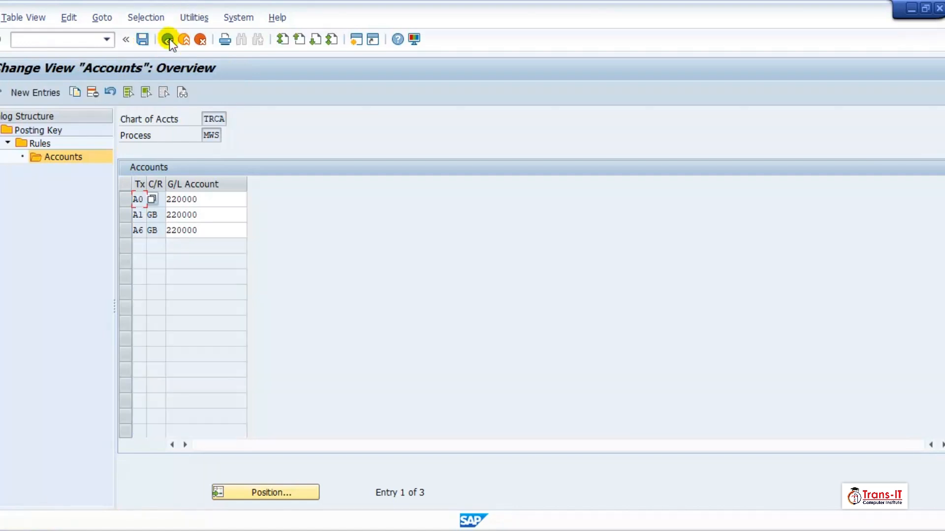
# Return to the Posting Key overview, dropping a jump to a chart of accounts entry
pyautogui.click(169, 40)
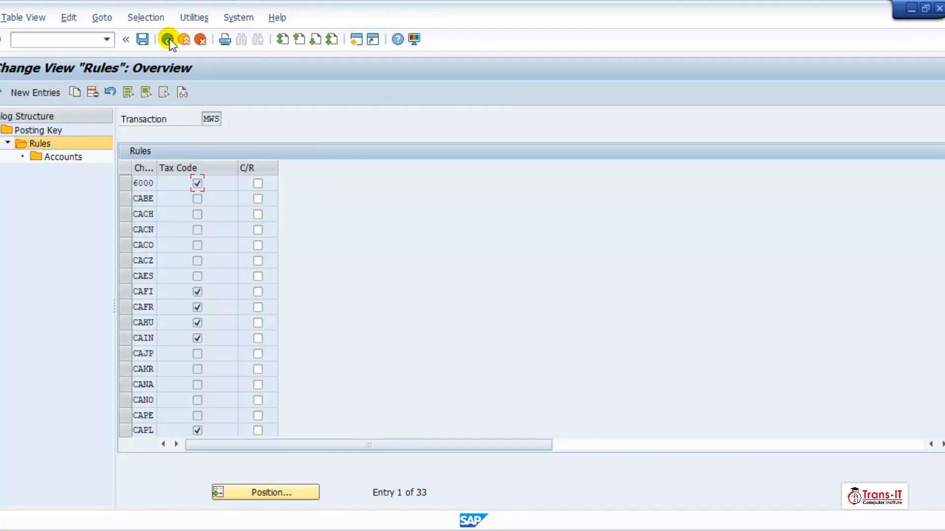
pyautogui.click(266, 496)
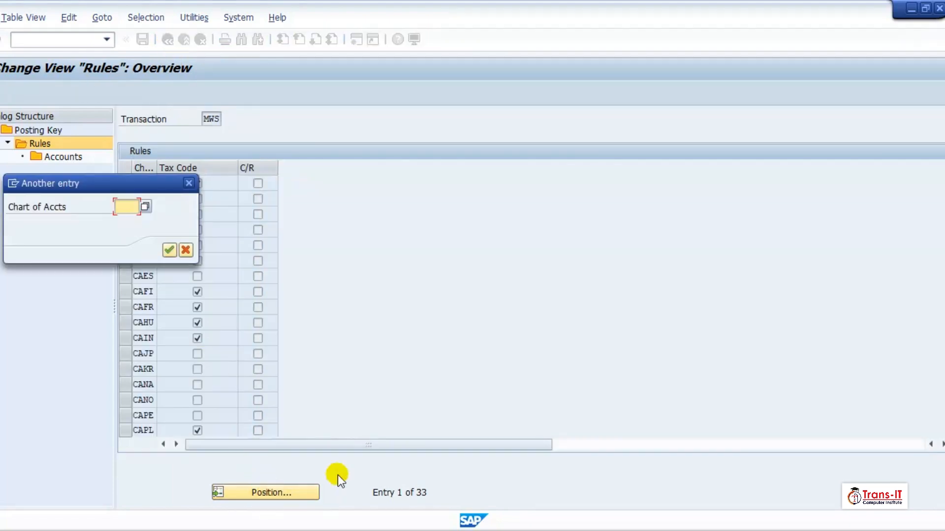
pyautogui.click(190, 184)
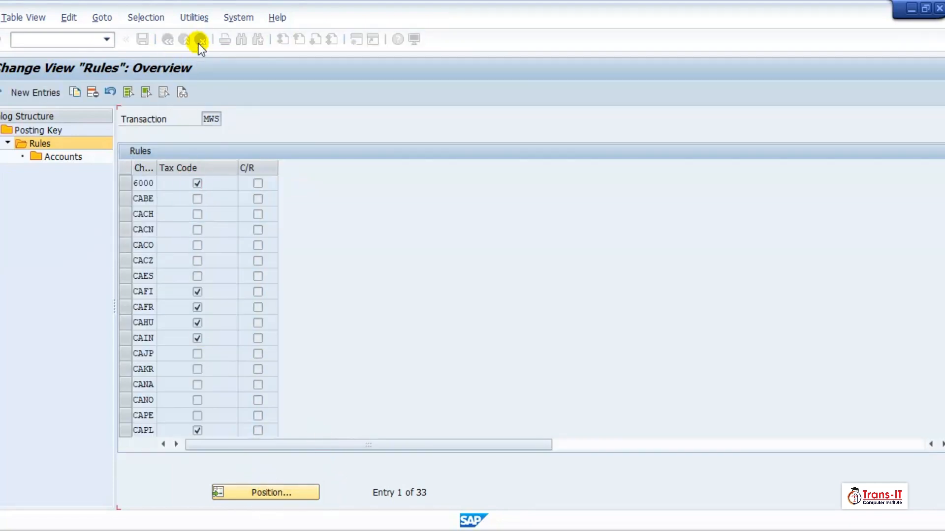
pyautogui.click(167, 41)
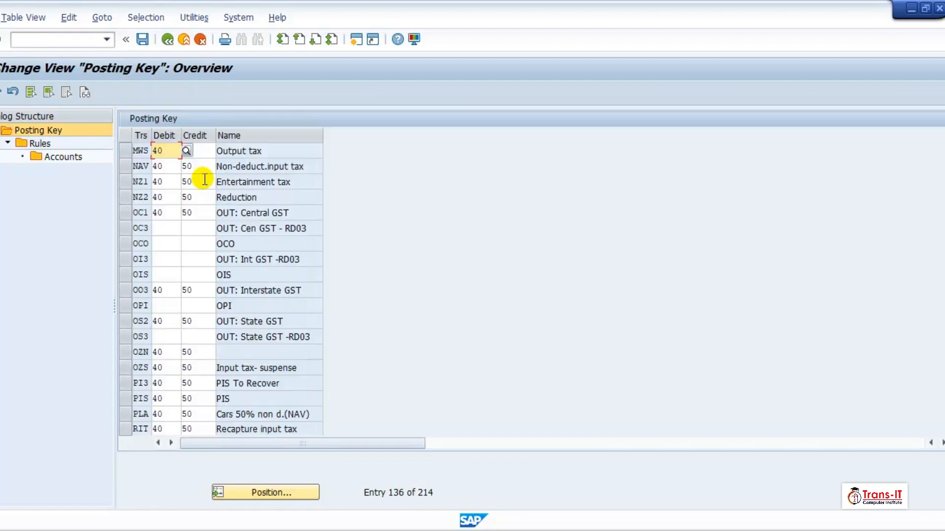
# Position the transaction list on VST and select the VST Input tax row
pyautogui.click(291, 493)
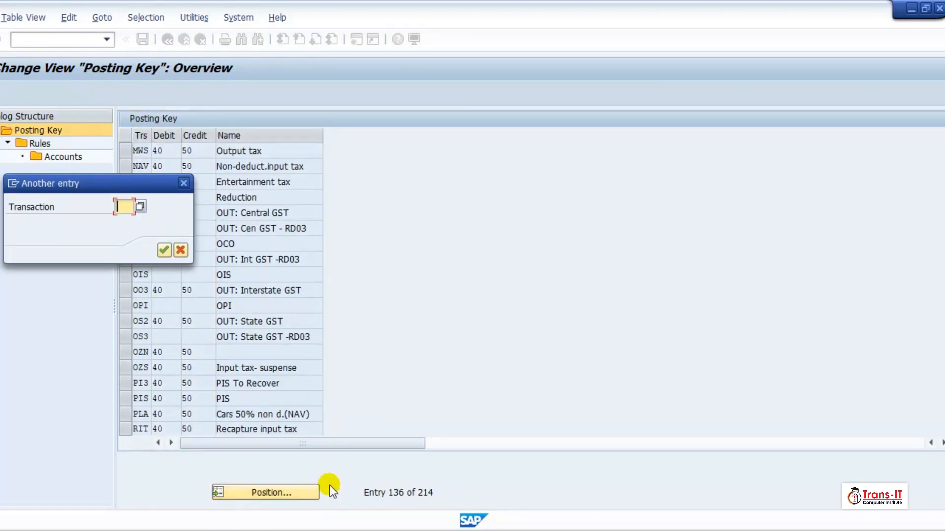
pyautogui.write('Vst')
pyautogui.press('Return')
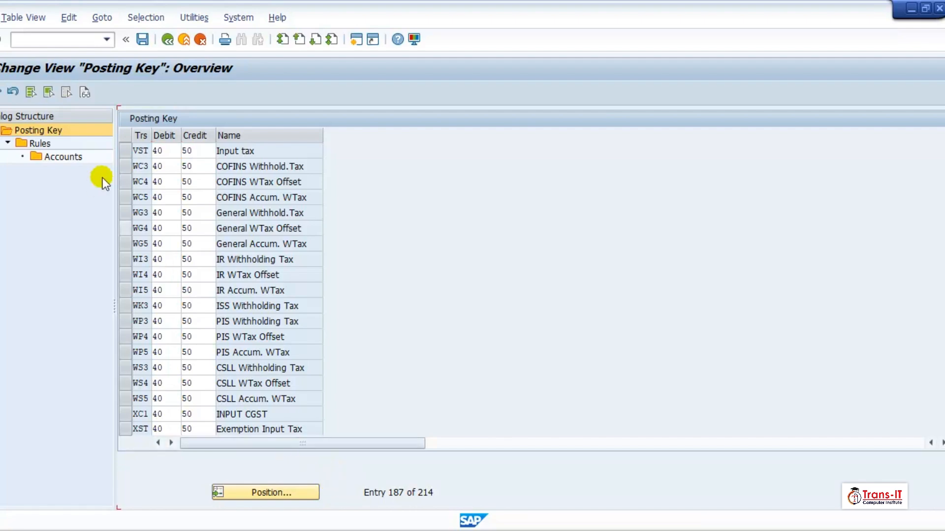
pyautogui.scroll(-1, 118, 162)
pyautogui.click(125, 151)
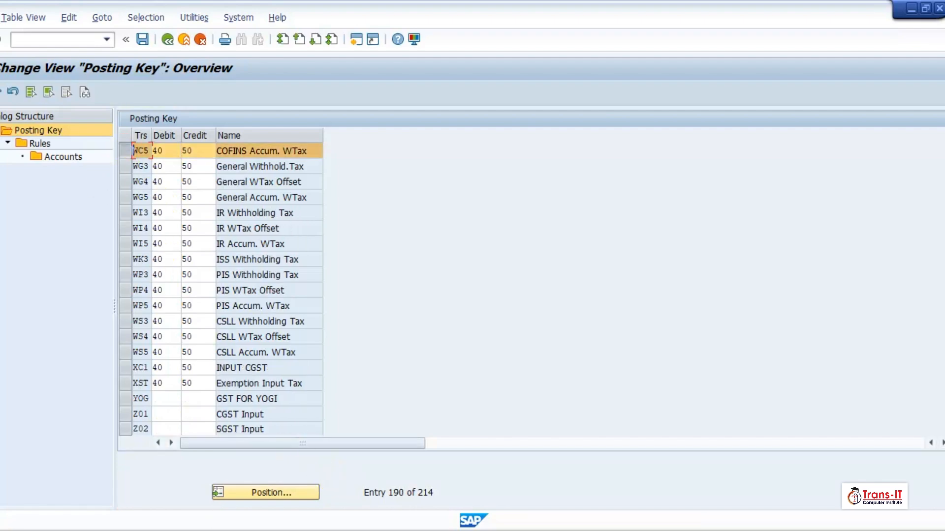
pyautogui.click(126, 152)
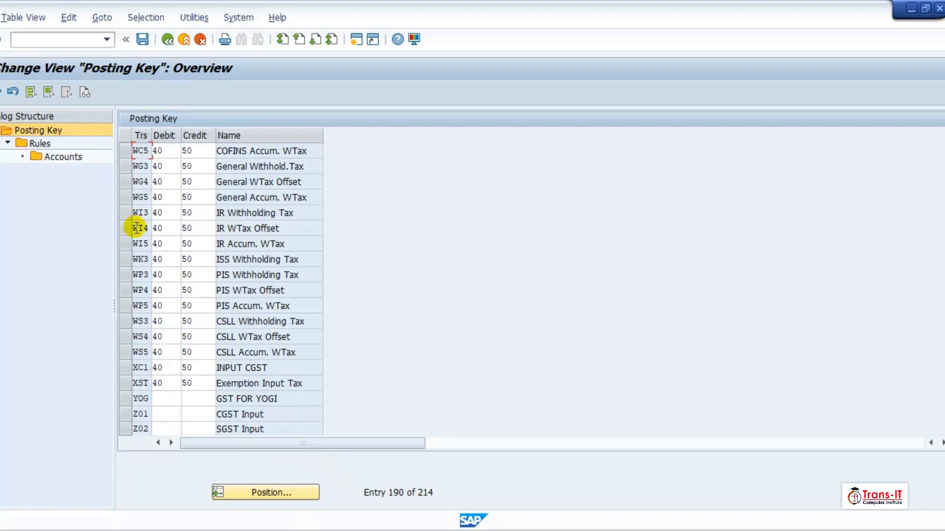
pyautogui.scroll(1, 135, 243)
pyautogui.scroll(-1, 135, 243)
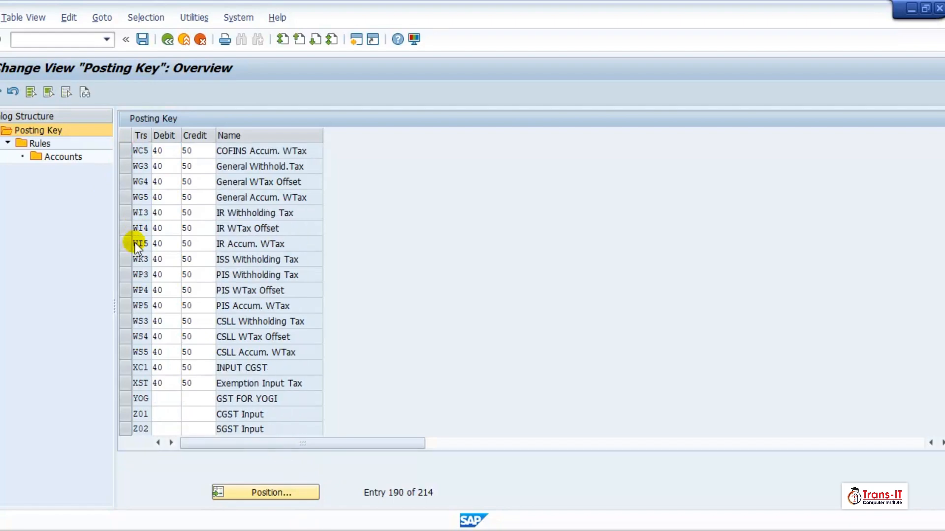
pyautogui.scroll(3, 135, 243)
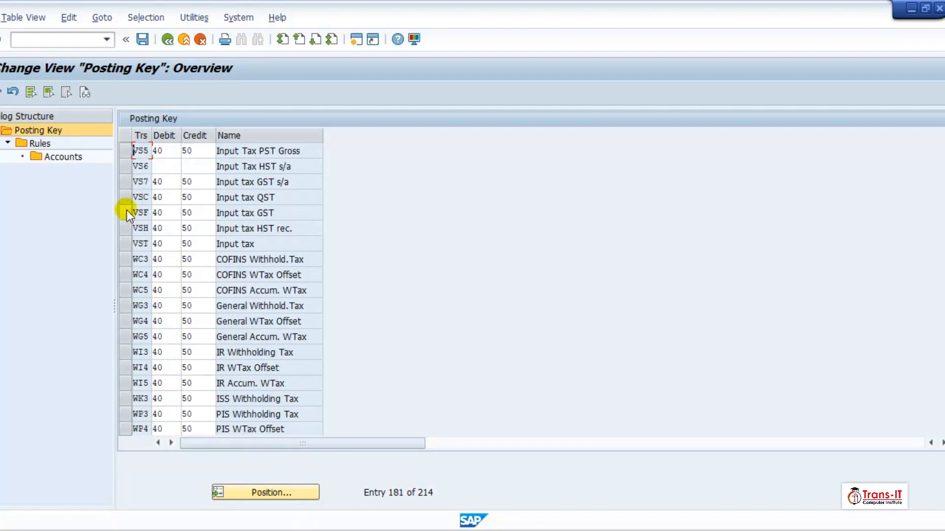
pyautogui.click(128, 246)
pyautogui.click(68, 144)
# Open the VST rules and add a new entry for chart of accounts TRCA
pyautogui.doubleClick(69, 144)
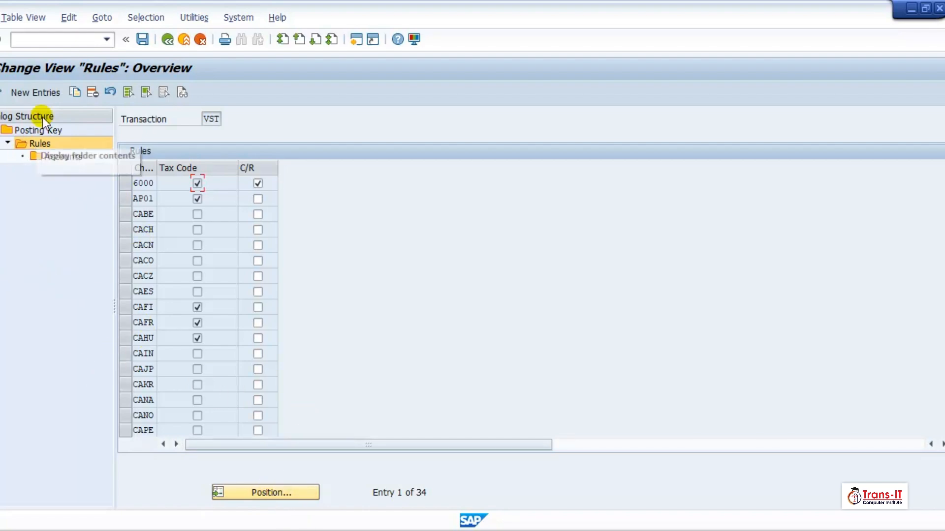
pyautogui.click(46, 94)
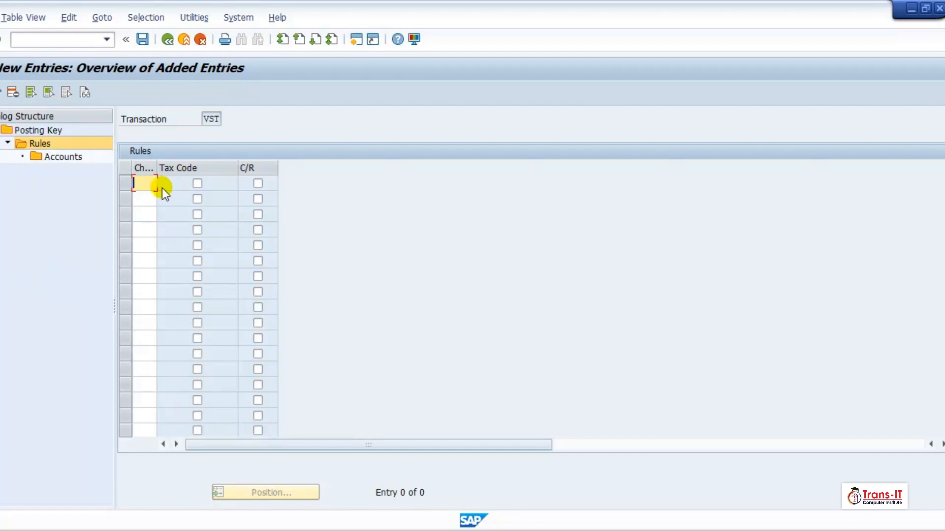
pyautogui.write('TRCA')
pyautogui.press('Return')
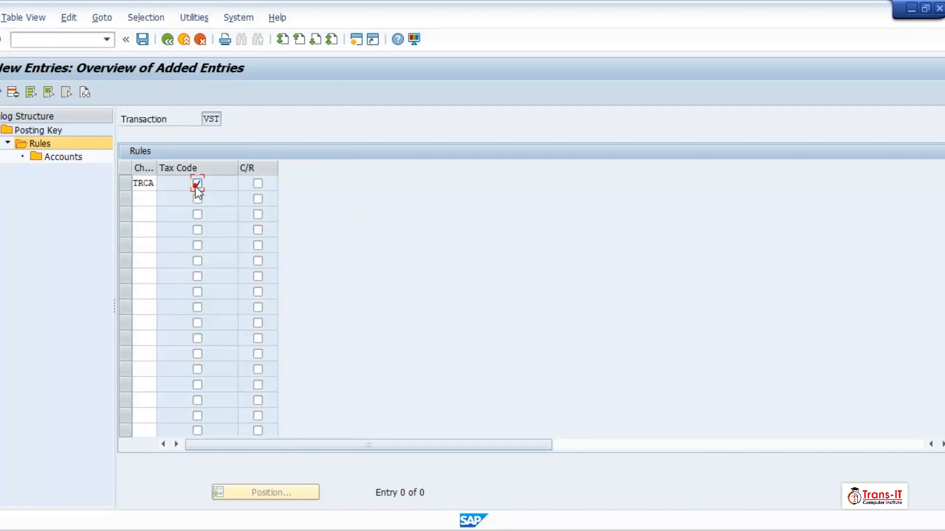
# Make the TRCA rule depend on debit/credit, save it, and open its accounts
pyautogui.click(258, 184)
pyautogui.click(142, 40)
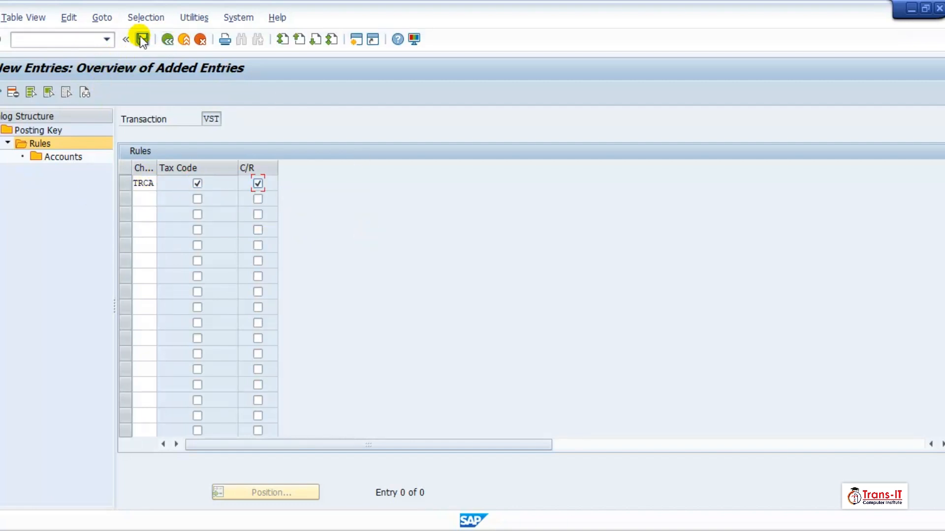
pyautogui.click(125, 183)
pyautogui.click(75, 157)
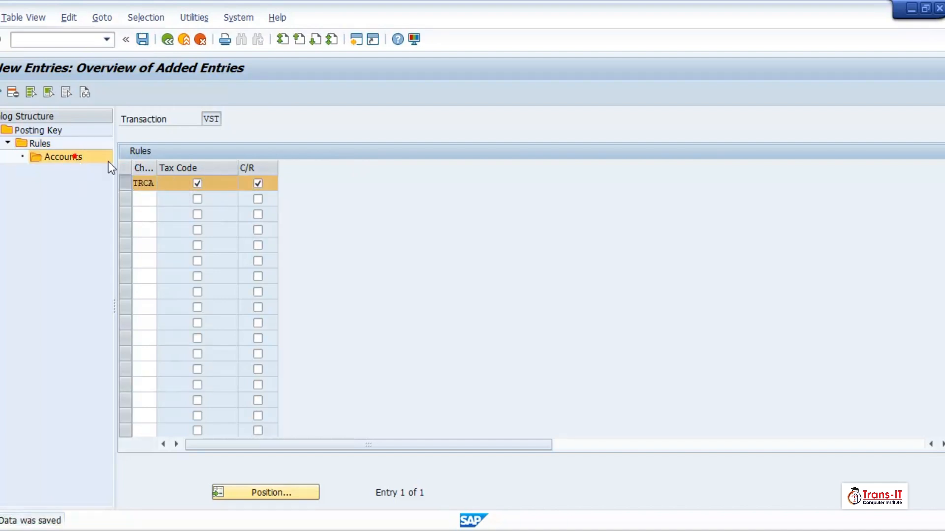
# Start a new account row with tax code A1 and a debit/credit value, then open a new session
pyautogui.click(52, 96)
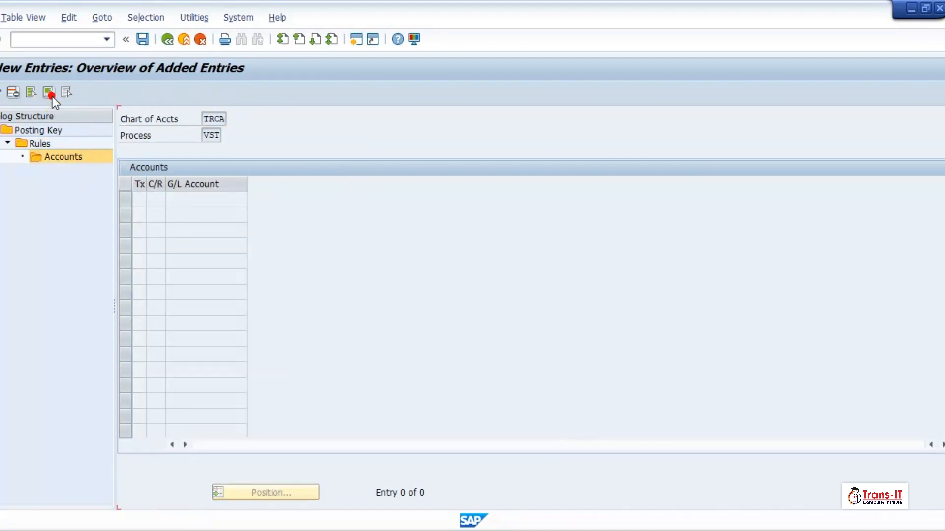
pyautogui.write('A1')
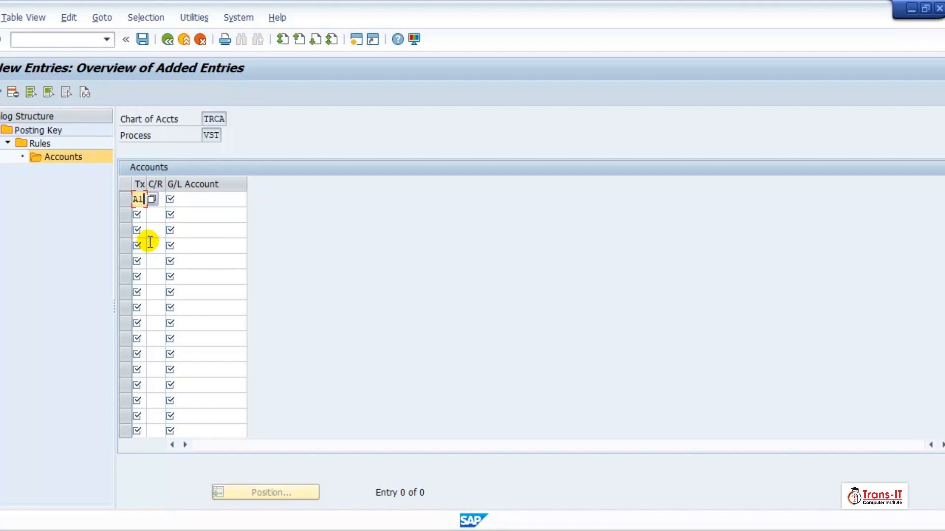
pyautogui.press('Tab')
pyautogui.write('G')
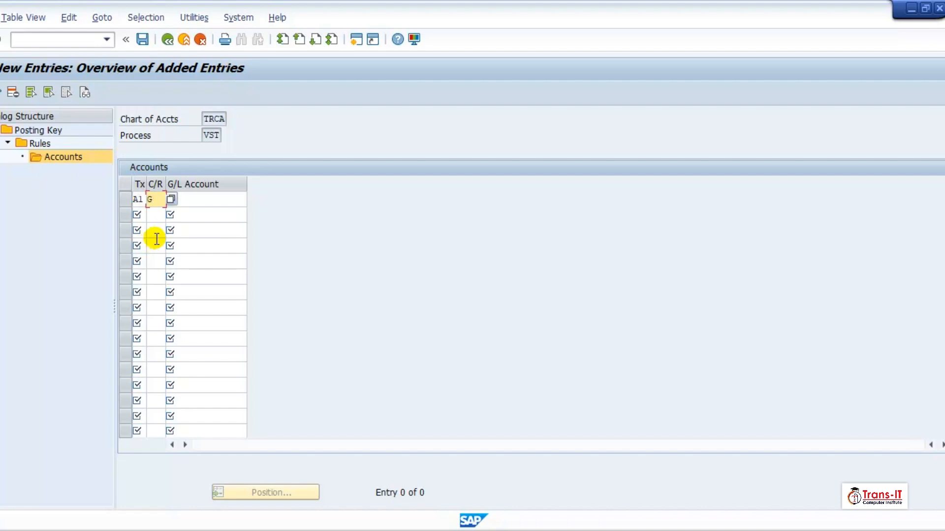
pyautogui.write('b')
pyautogui.press('Tab')
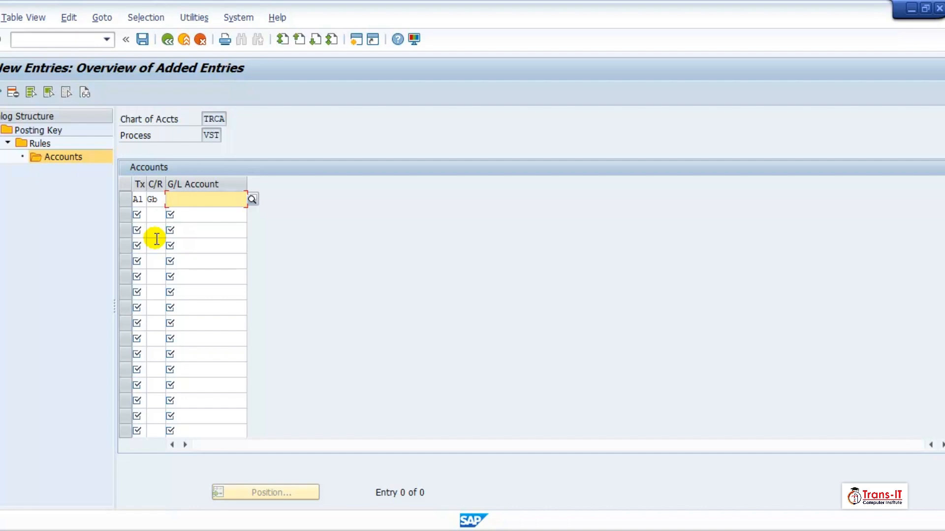
pyautogui.click(158, 199)
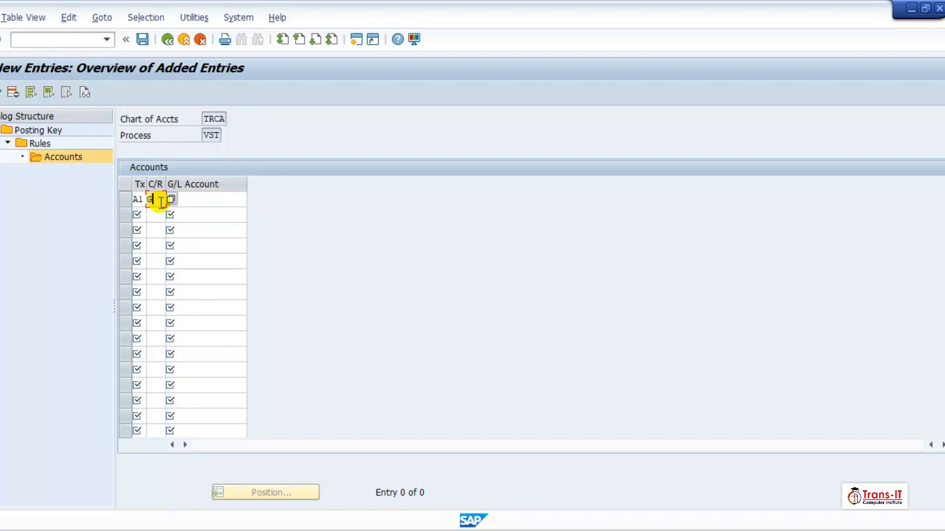
pyautogui.write('B')
pyautogui.click(356, 42)
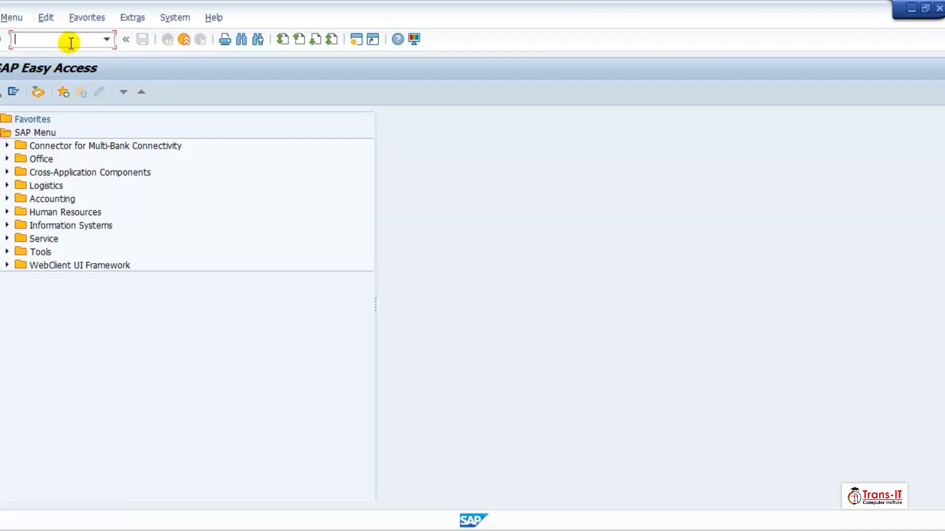
# Run FS00 and start creating G/L account 120000
pyautogui.click(72, 43)
pyautogui.write('FS00')
pyautogui.press('Return')
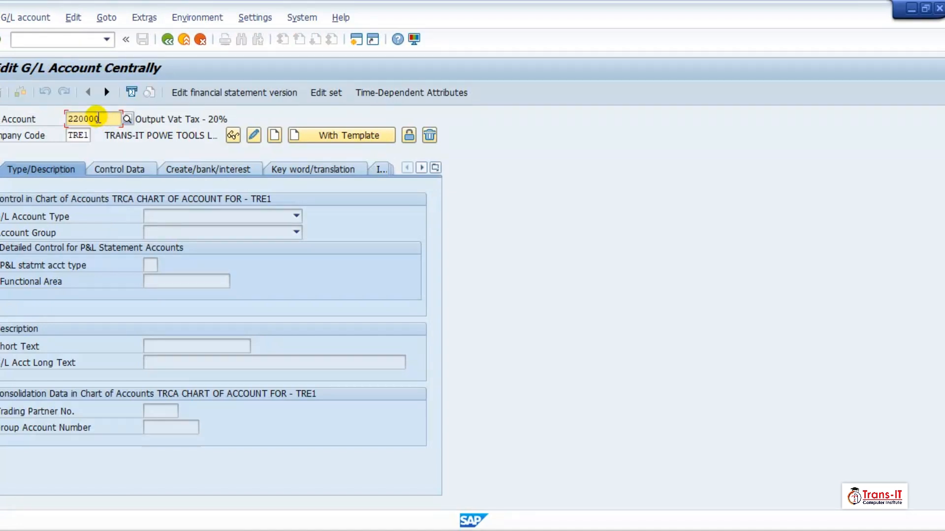
pyautogui.press('Right')
pyautogui.press('Right')
pyautogui.press('BackSpace')
pyautogui.press('BackSpace')
pyautogui.write('120')
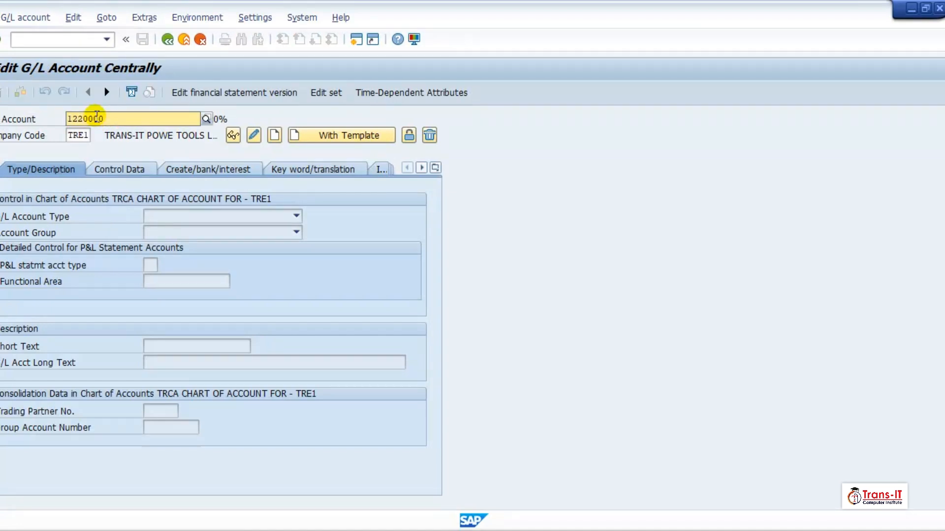
pyautogui.press('Right')
pyautogui.press('Right')
pyautogui.press('BackSpace')
pyautogui.click(272, 134)
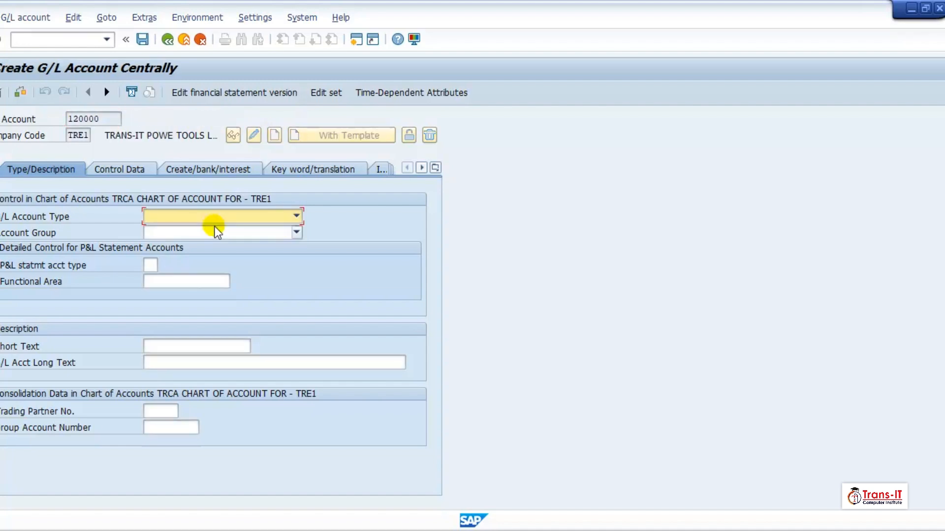
# Make it a balance sheet account in group GL, described 'Input Tax G/L'
pyautogui.click(205, 216)
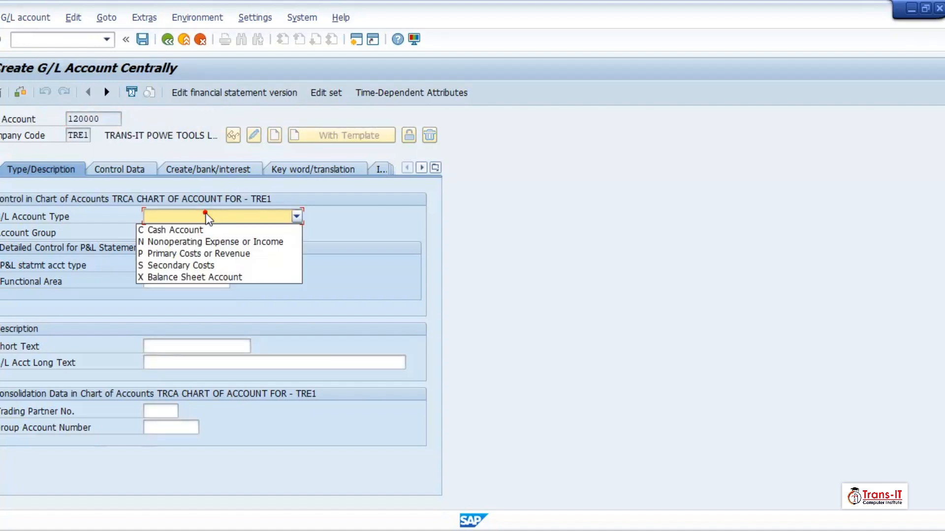
pyautogui.click(191, 277)
pyautogui.click(182, 233)
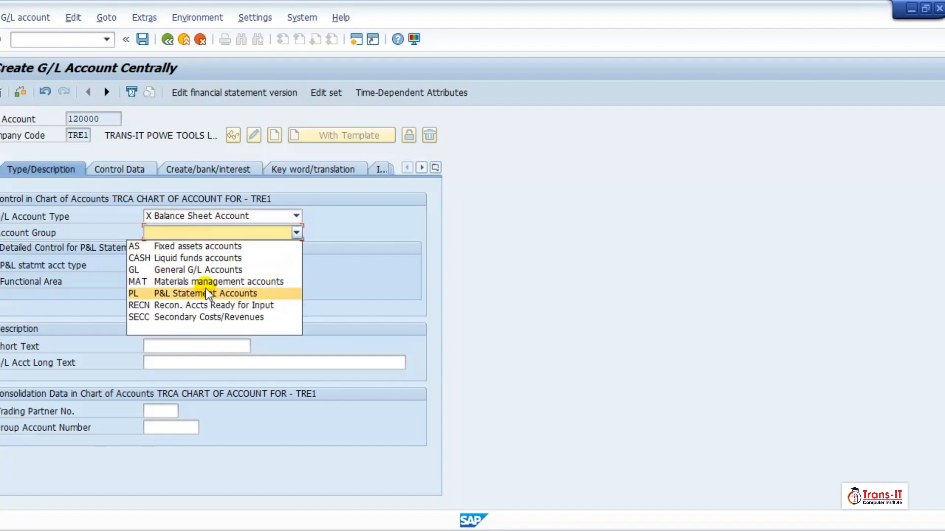
pyautogui.click(196, 273)
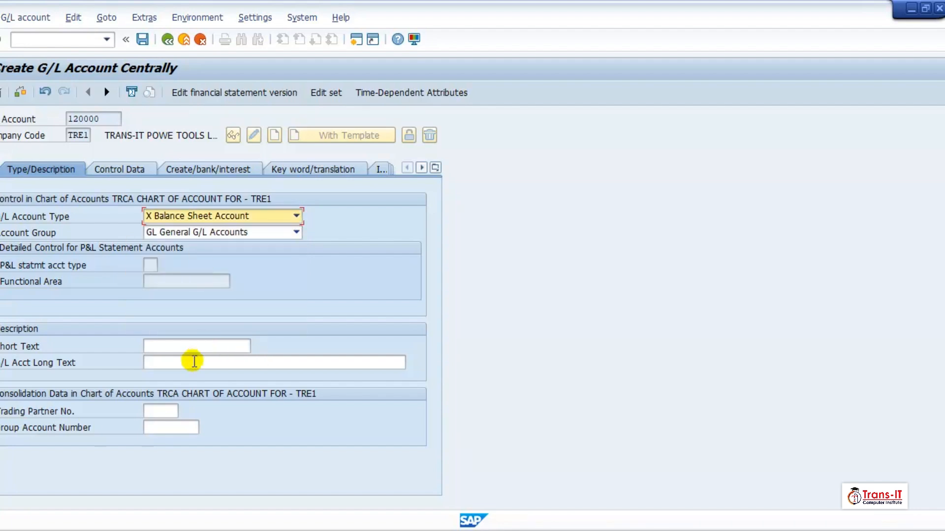
pyautogui.click(186, 346)
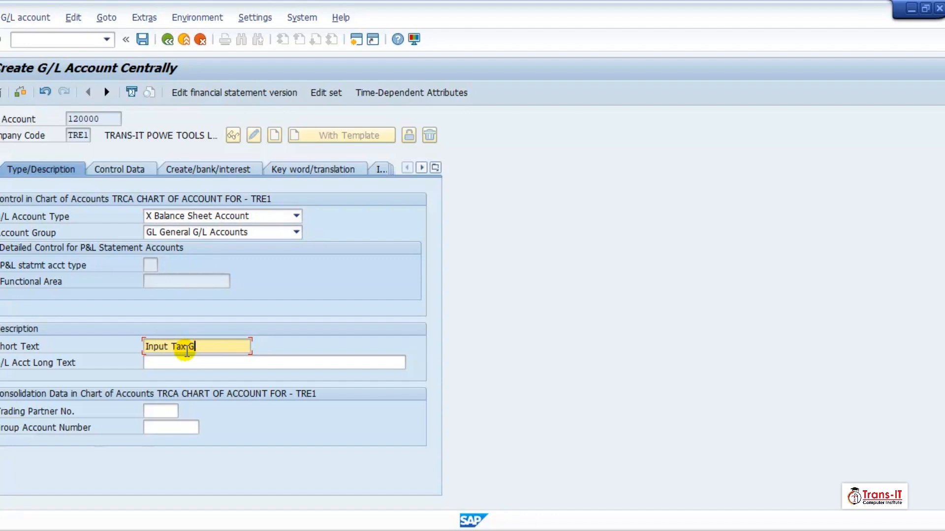
pyautogui.press('Tab')
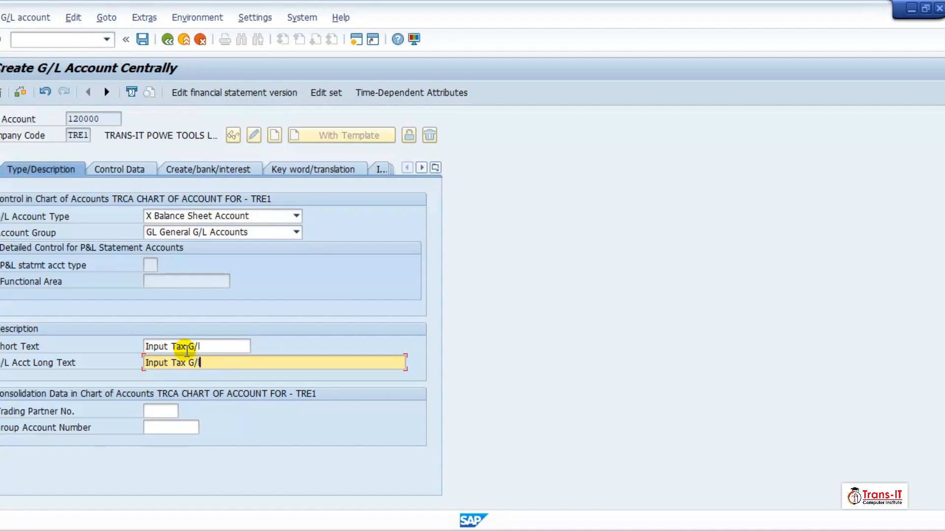
pyautogui.click(200, 348)
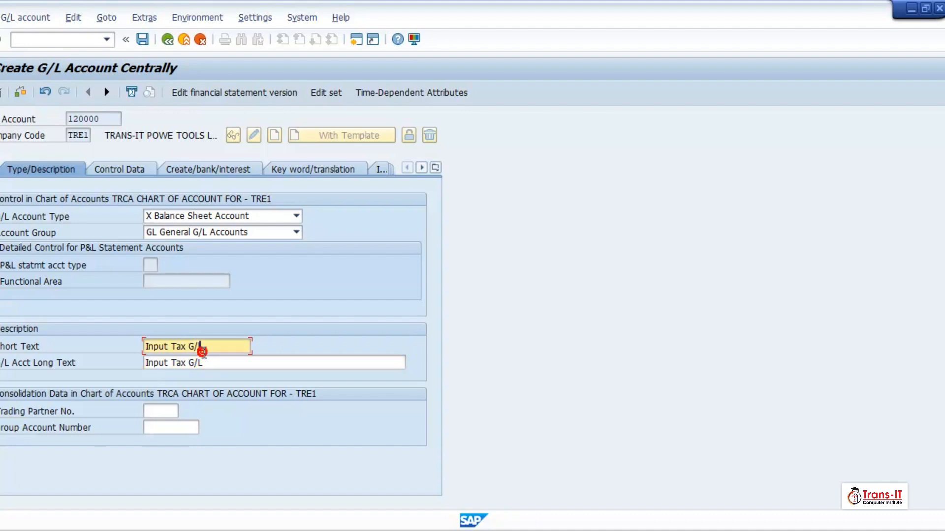
pyautogui.click(168, 428)
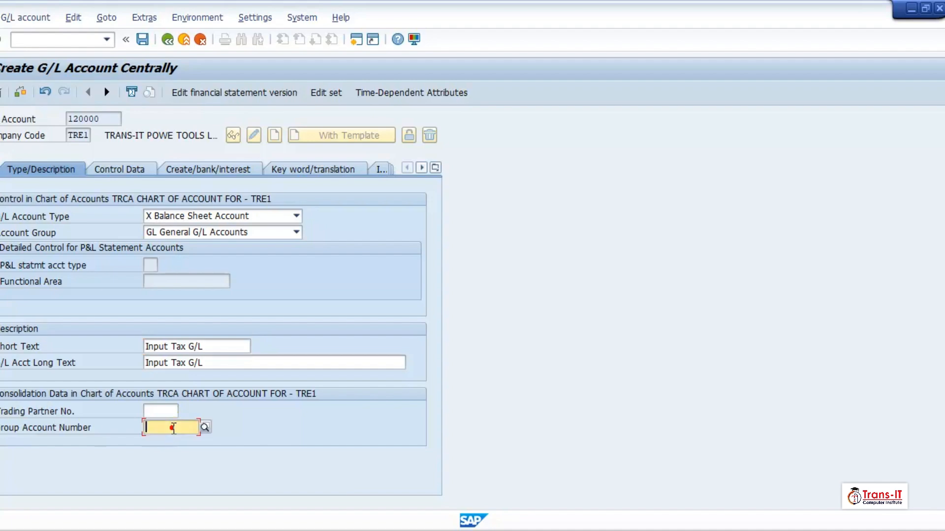
# List the group account numbers and search them for 'input tax'
pyautogui.click(206, 430)
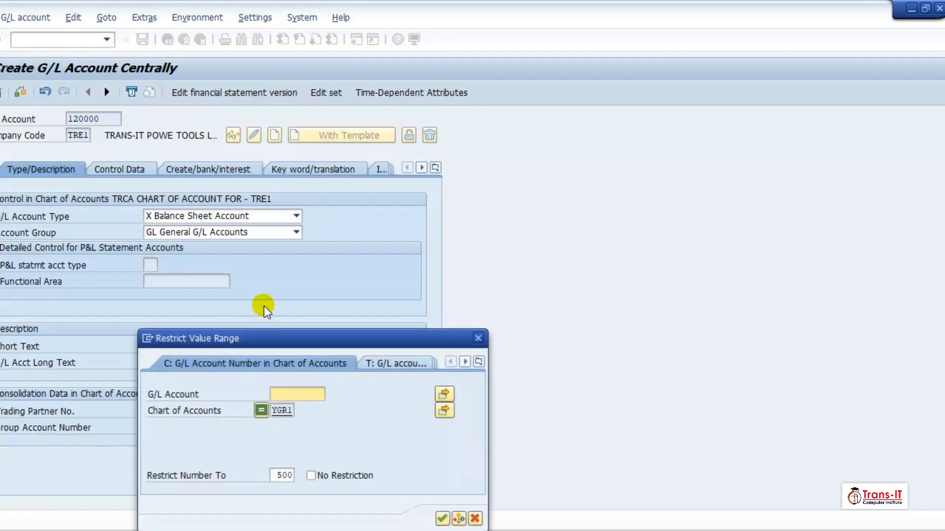
pyautogui.moveTo(306, 338); pyautogui.dragTo(321, 154)
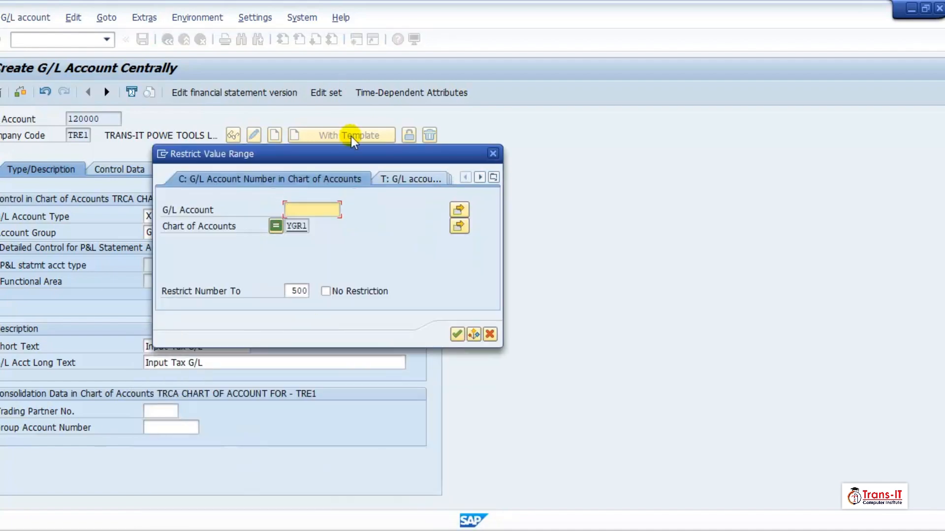
pyautogui.click(459, 333)
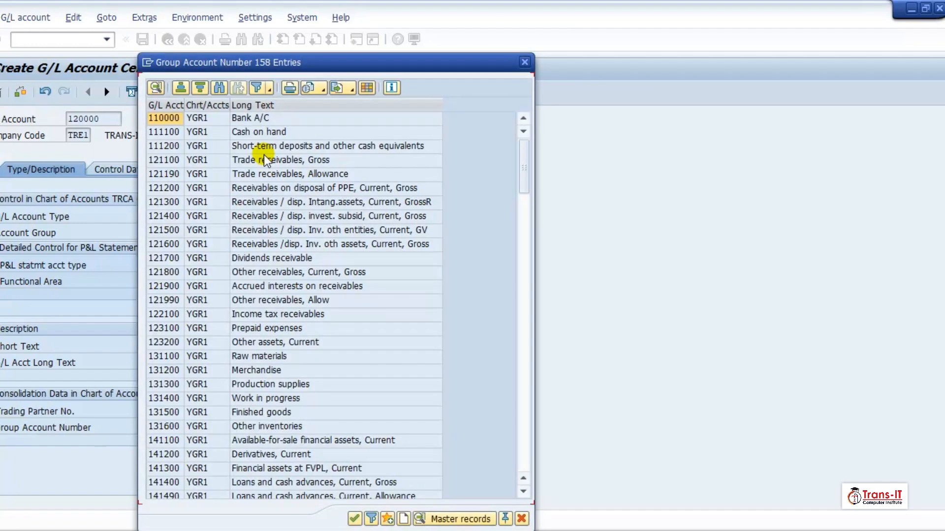
pyautogui.click(220, 88)
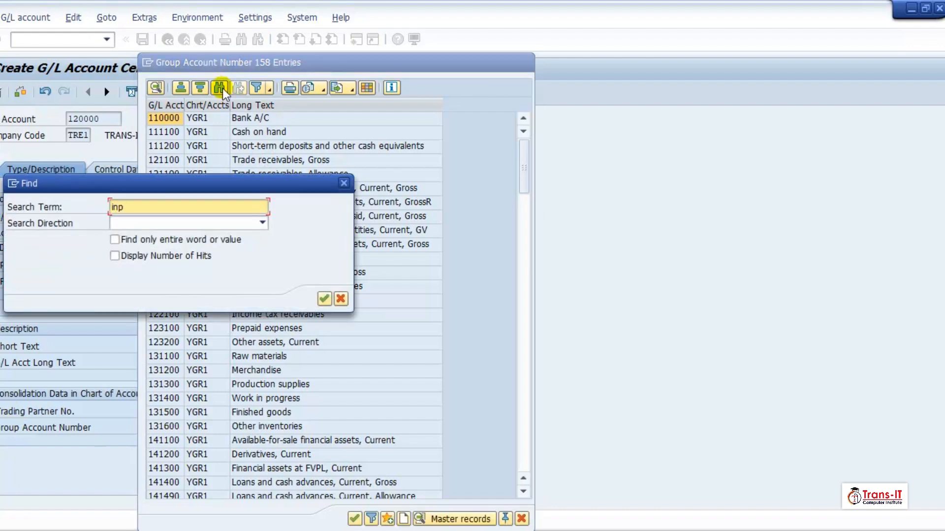
pyautogui.write('input tax')
pyautogui.press('Return')
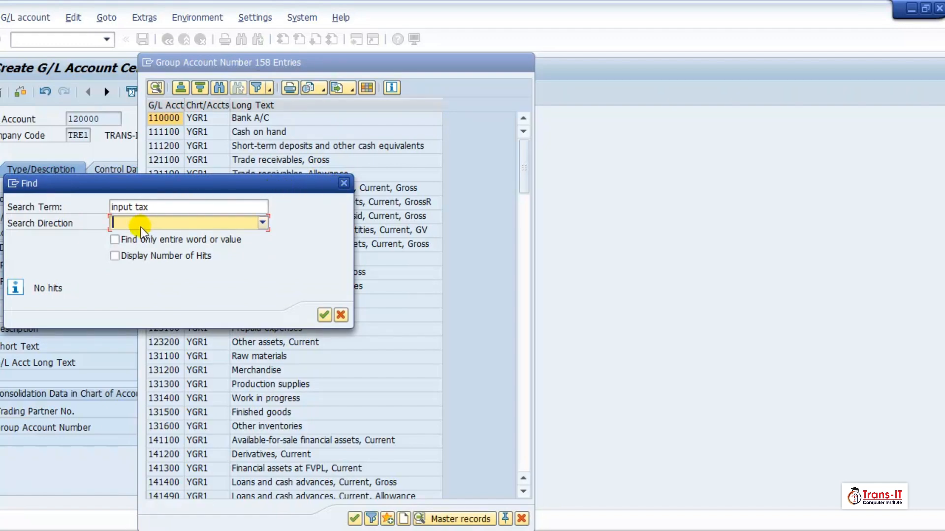
# Search for 'income tax' instead and take 721000 Income tax as group account
pyautogui.click(137, 208)
pyautogui.press('BackSpace')
pyautogui.press('BackSpace')
pyautogui.press('BackSpace')
pyautogui.press('BackSpace')
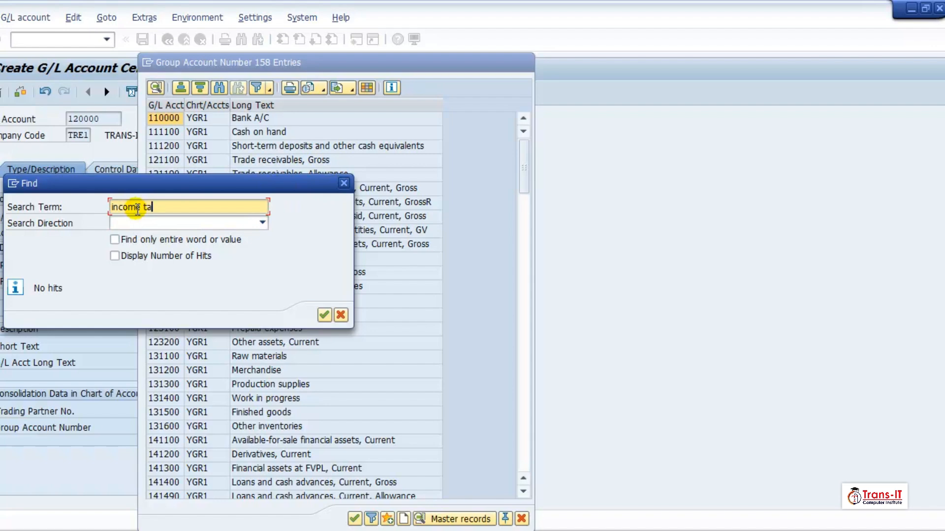
pyautogui.press('Return')
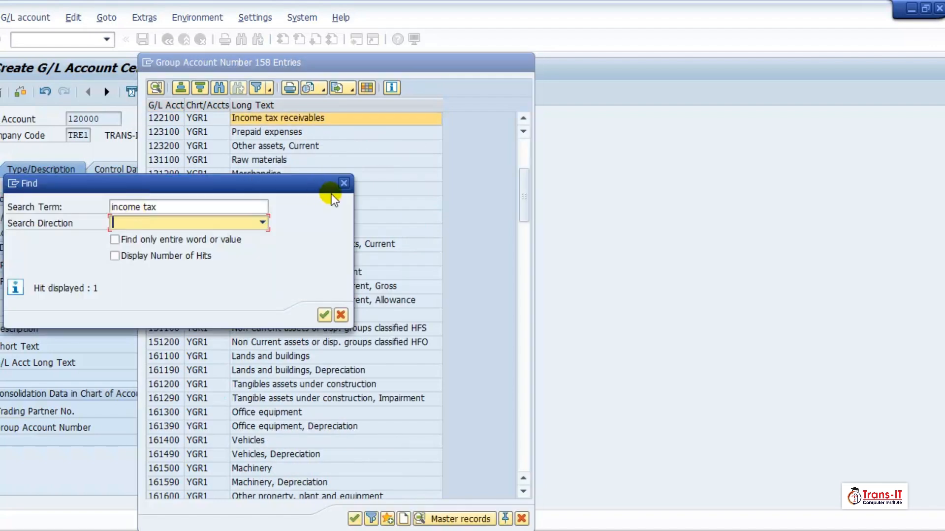
pyautogui.click(344, 183)
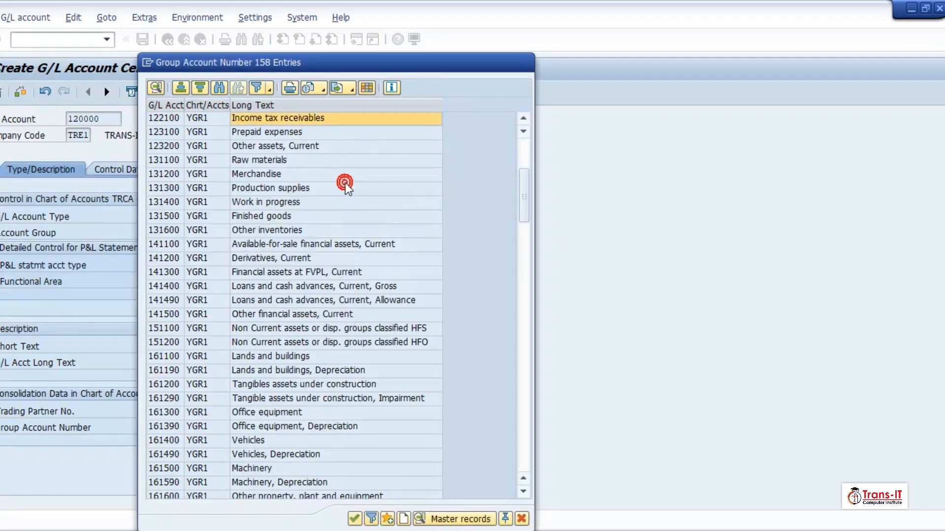
pyautogui.scroll(-5, 290, 219)
pyautogui.scroll(-20, 284, 222)
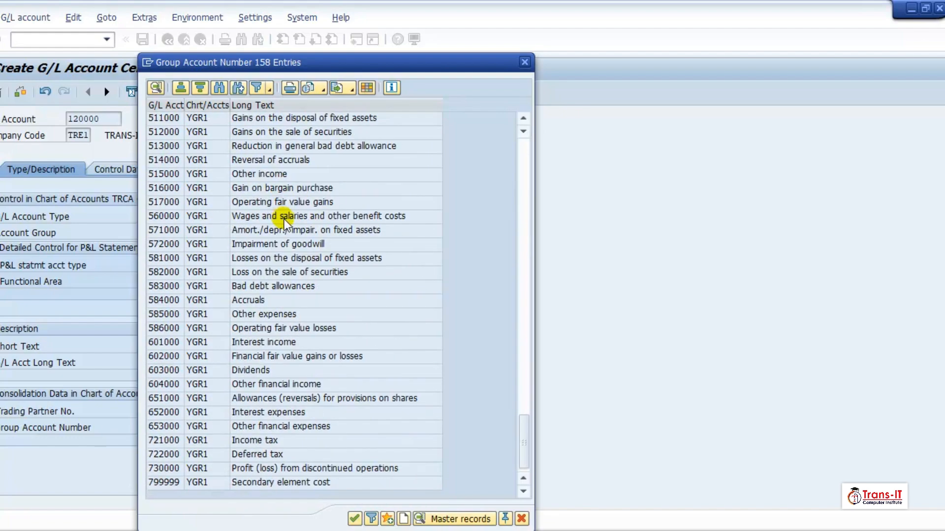
pyautogui.click(170, 441)
pyautogui.doubleClick(170, 441)
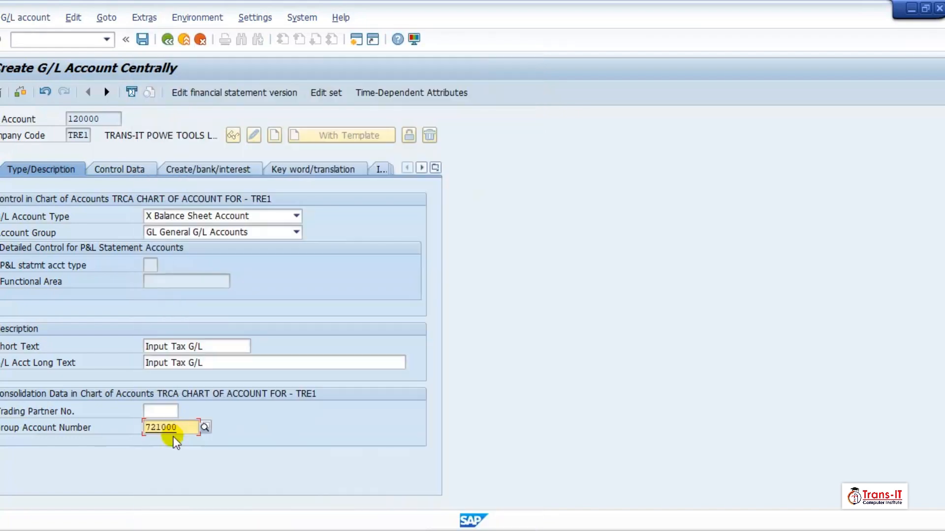
# Confirm group account 721000 and set tax category '<' (Input Tax Account) on Control Data
pyautogui.press('Return')
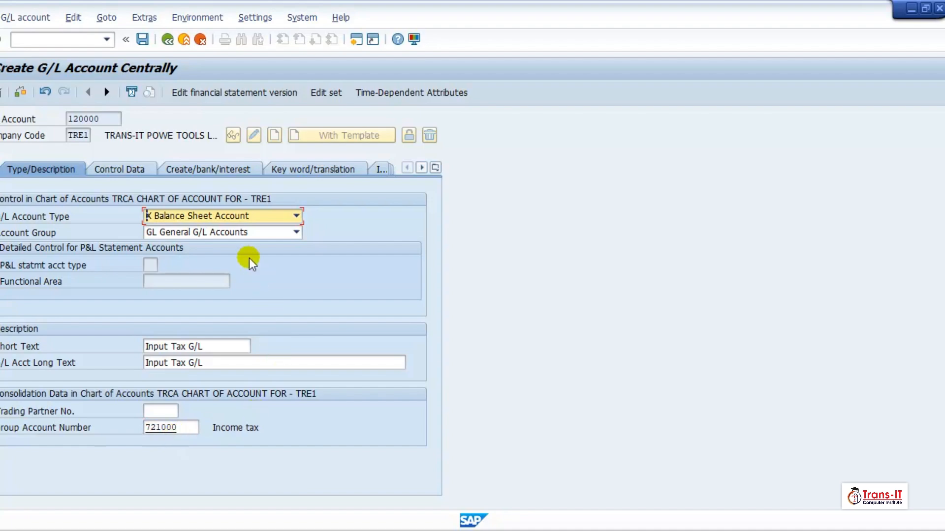
pyautogui.click(141, 170)
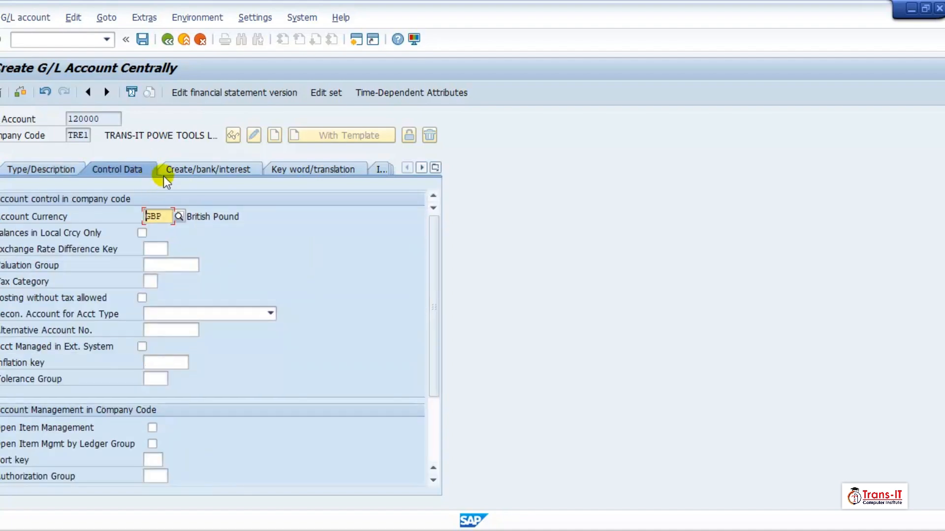
pyautogui.click(149, 282)
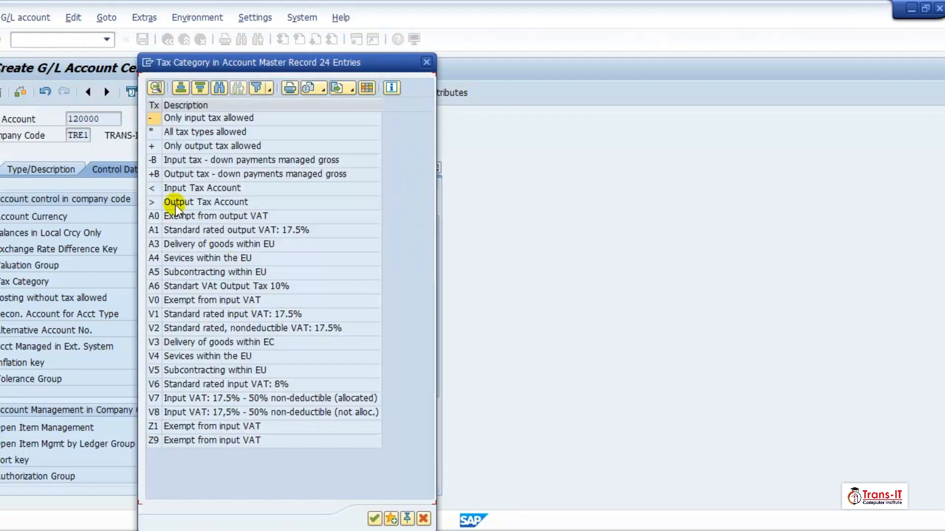
pyautogui.doubleClick(173, 188)
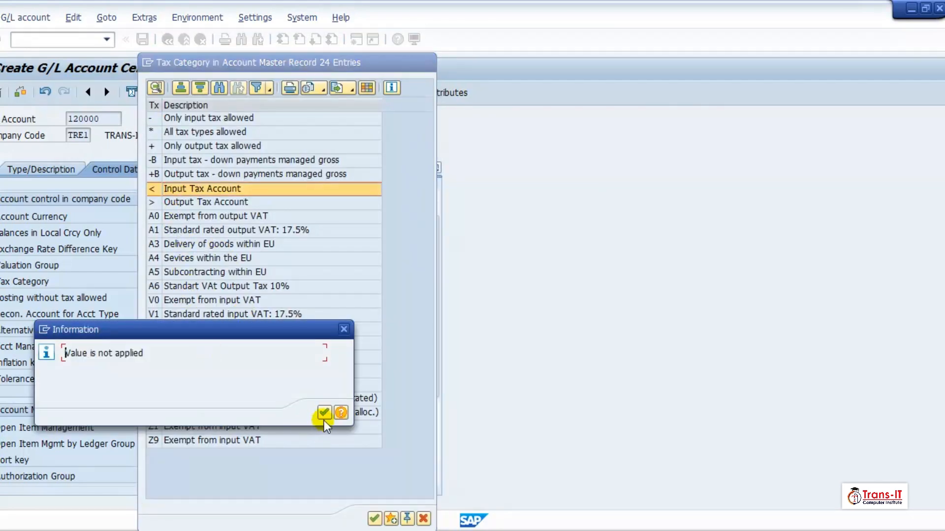
pyautogui.click(323, 413)
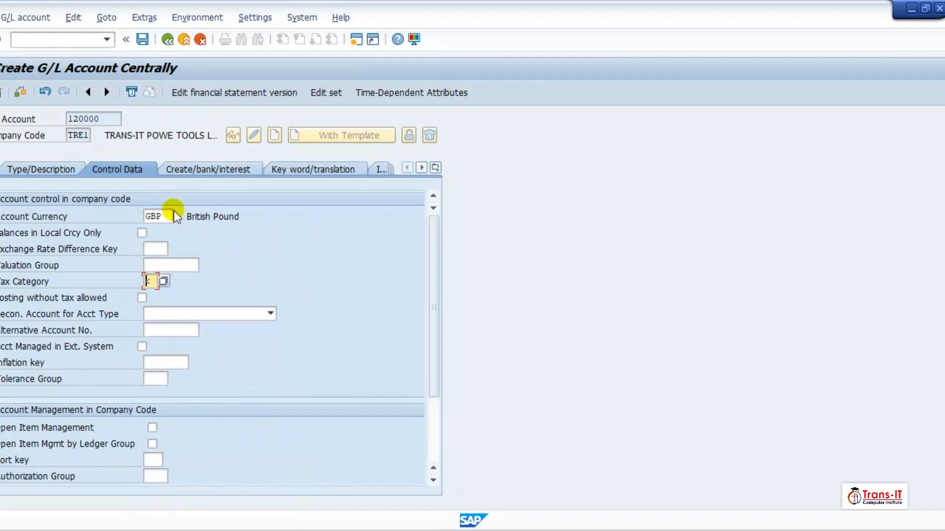
pyautogui.click(180, 169)
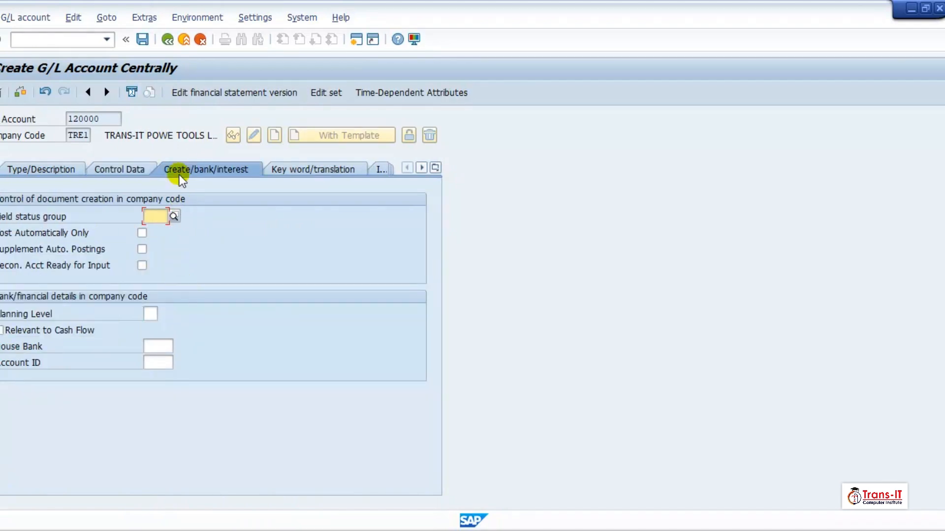
# Set field status group G001, turn on open item management, and save account 120000
pyautogui.click(129, 172)
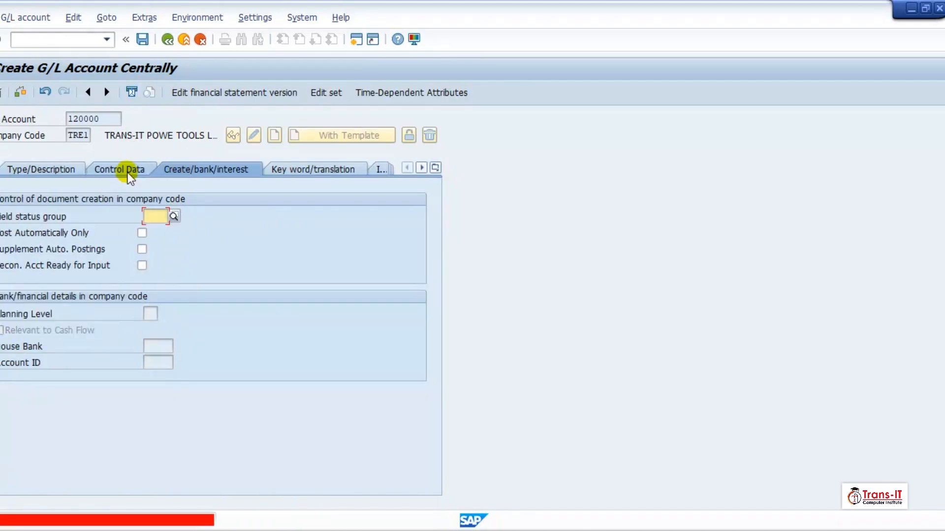
pyautogui.click(169, 217)
pyautogui.write('G')
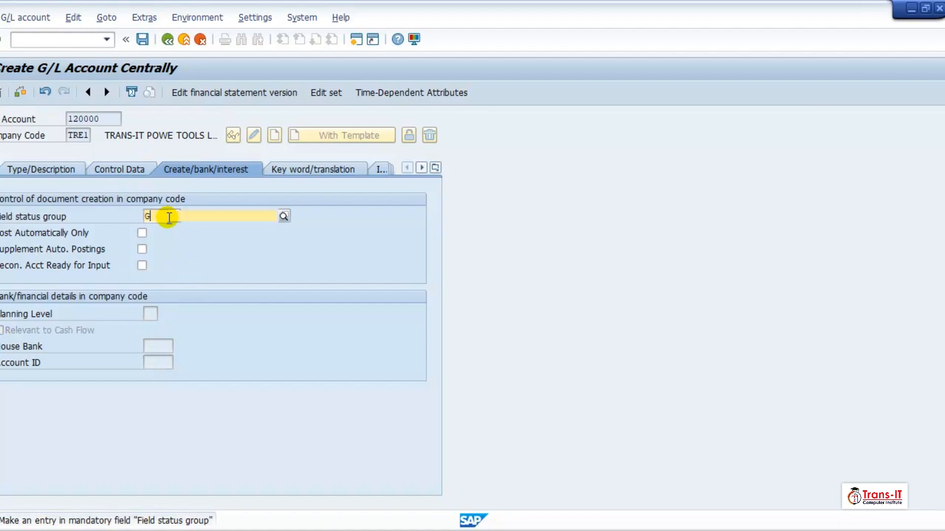
pyautogui.write('001')
pyautogui.press('Return')
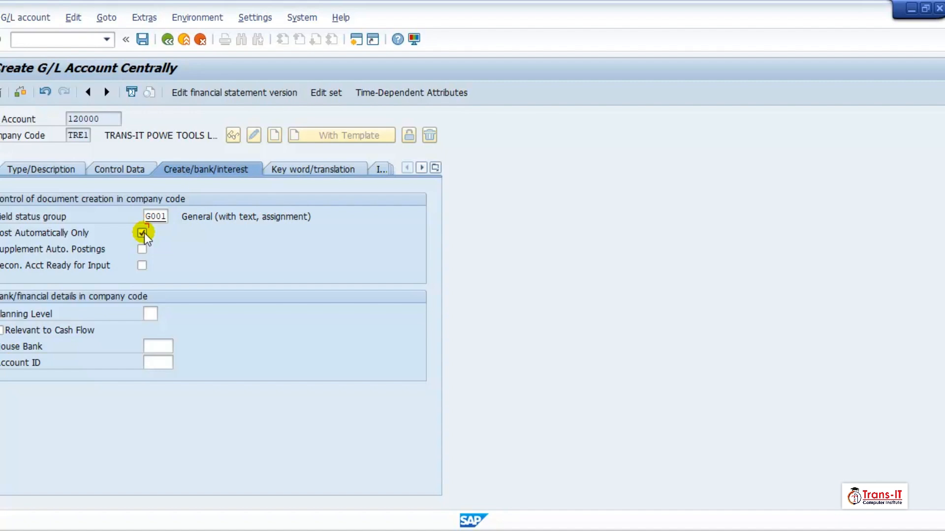
pyautogui.click(117, 170)
pyautogui.click(152, 428)
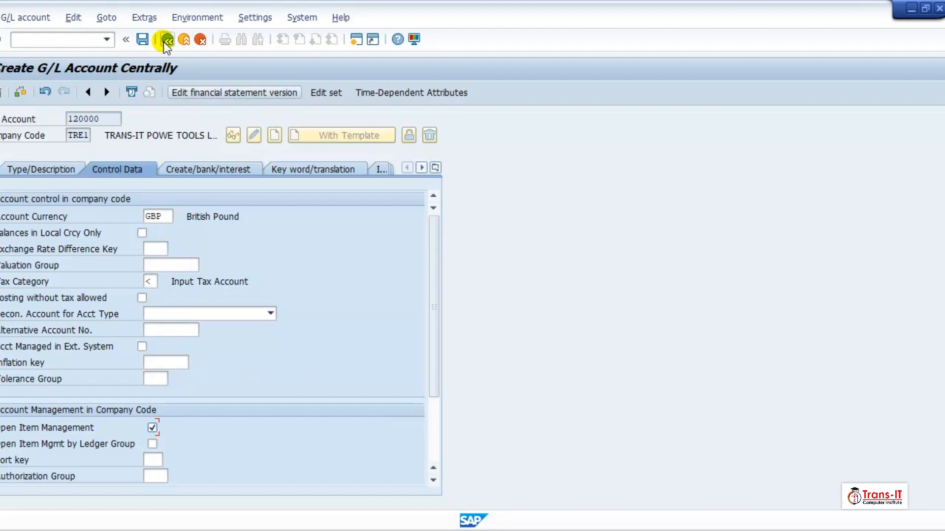
pyautogui.click(143, 39)
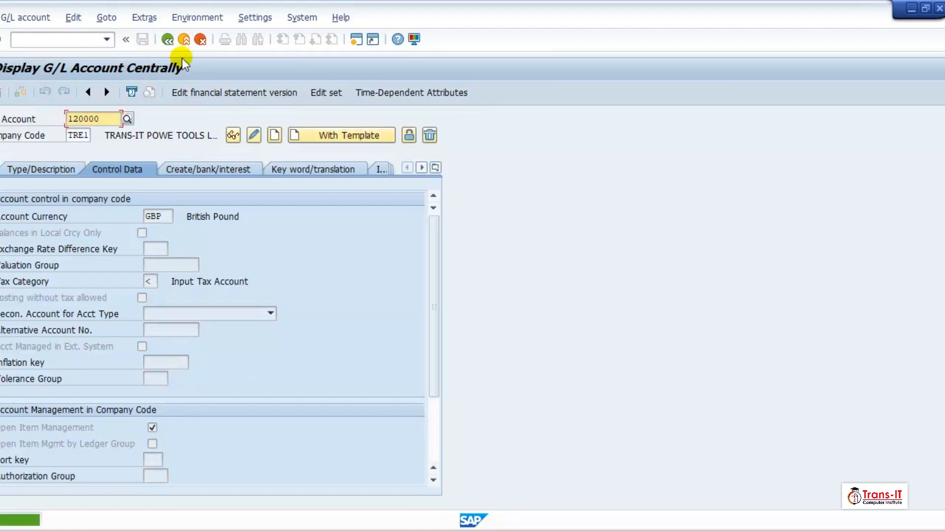
# Enter row V1 / GB / 120000 in the VST accounts table
pyautogui.click(185, 41)
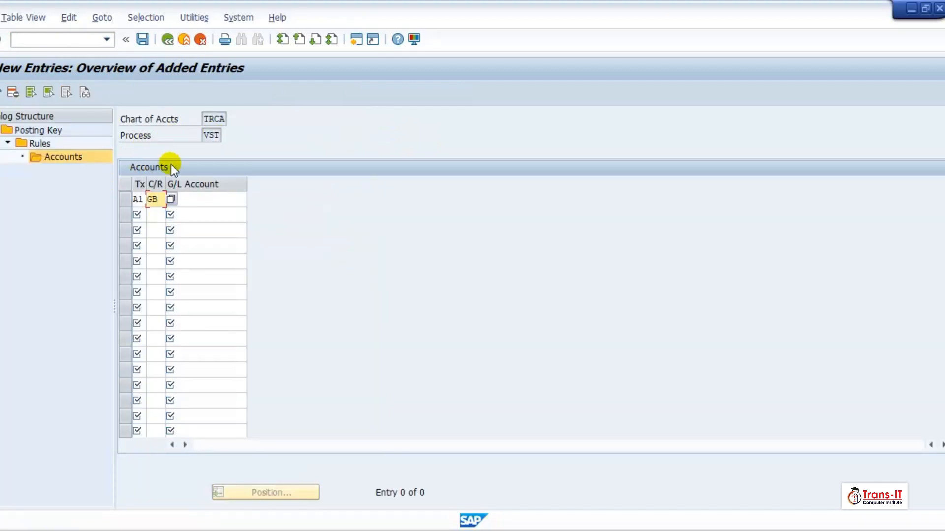
pyautogui.click(138, 199)
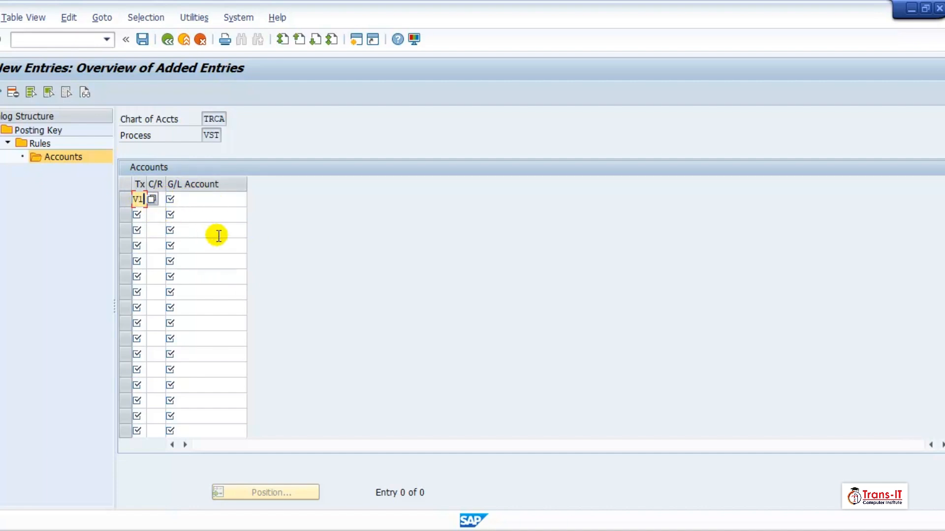
pyautogui.press('Tab')
pyautogui.write('GB')
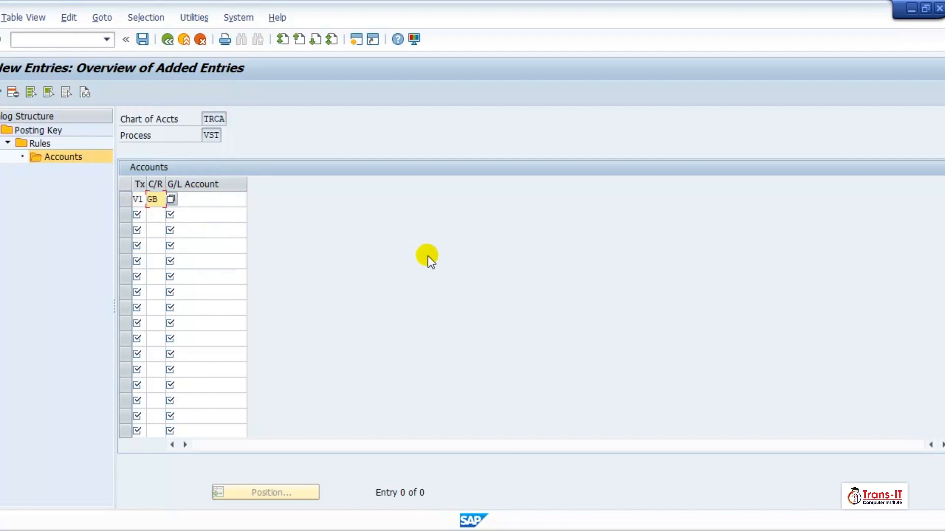
pyautogui.click(230, 197)
pyautogui.write('1200')
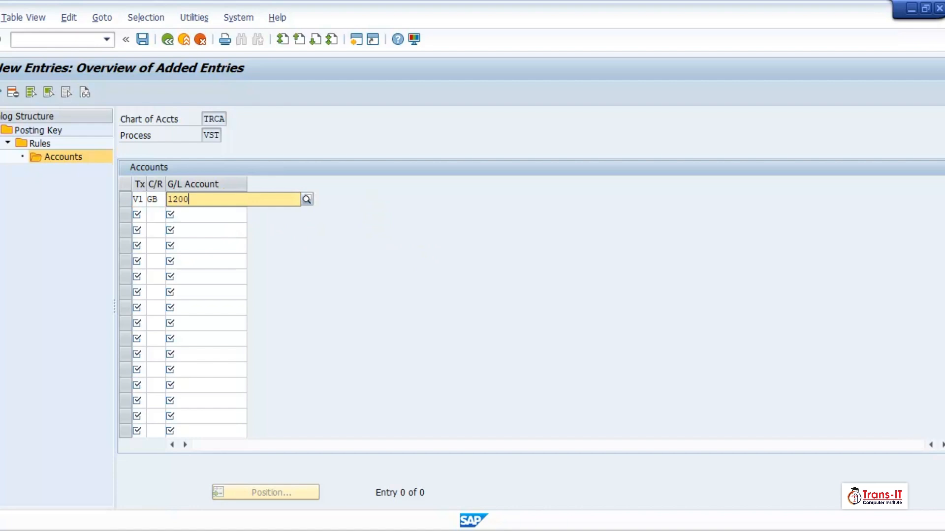
pyautogui.write('00')
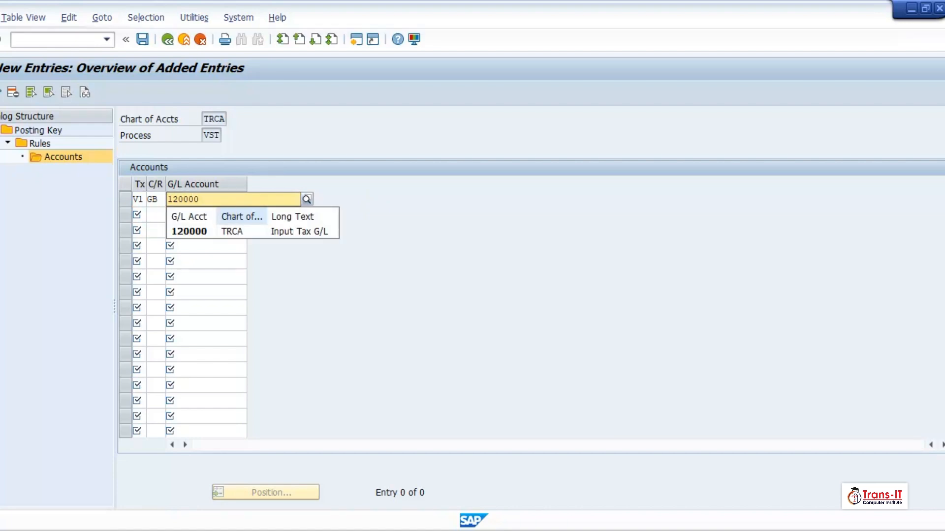
pyautogui.press('Return')
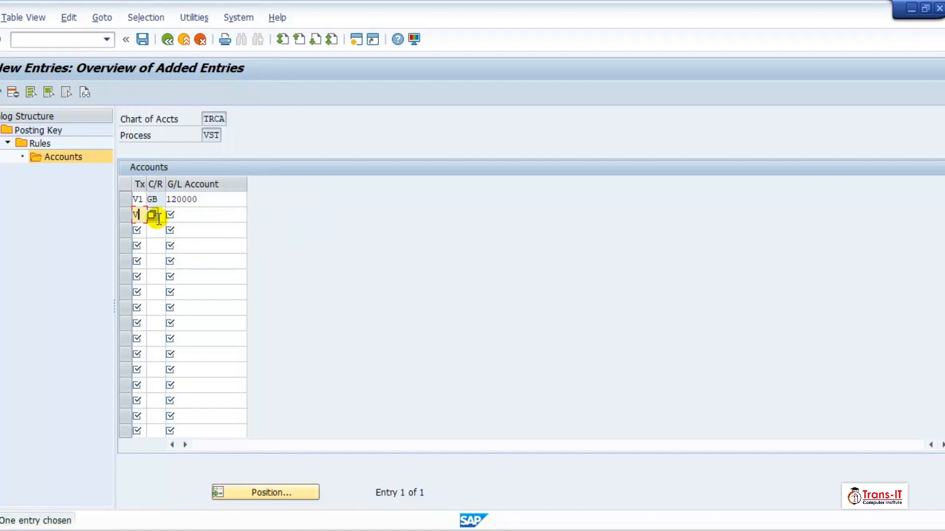
# Add row V0 / GB / 120000 and save the assignments
pyautogui.press('Tab')
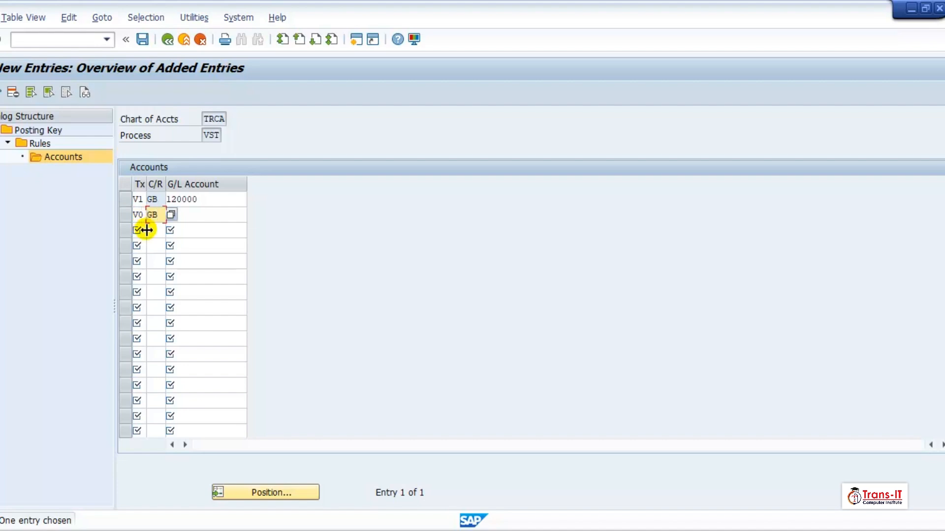
pyautogui.press('Tab')
pyautogui.write('120000')
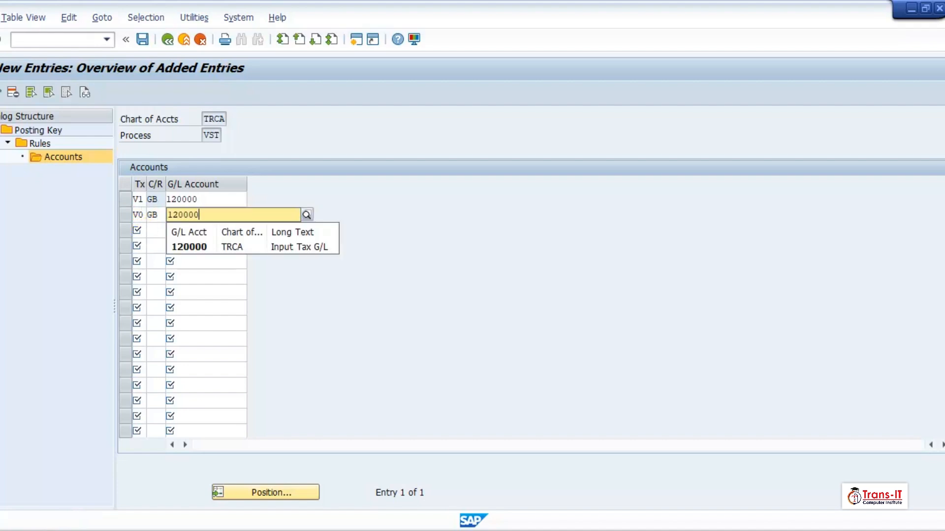
pyautogui.press('Return')
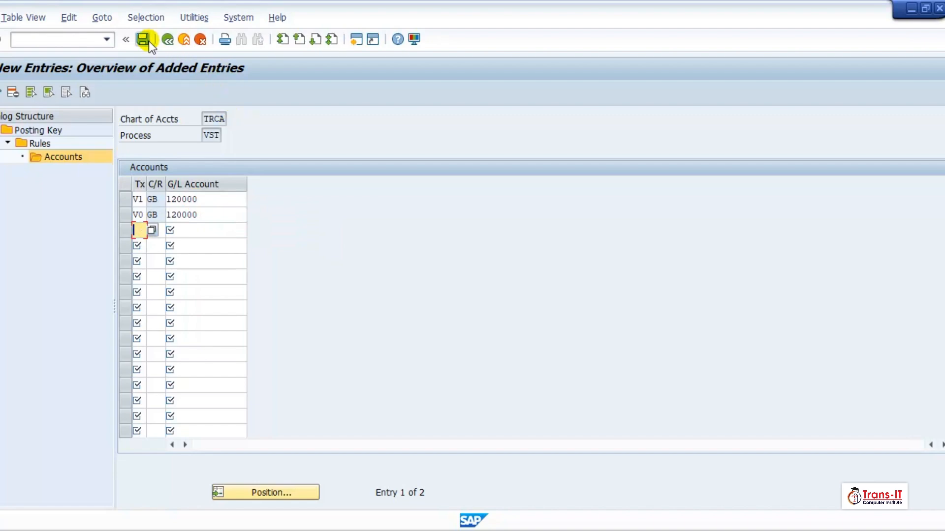
pyautogui.click(143, 39)
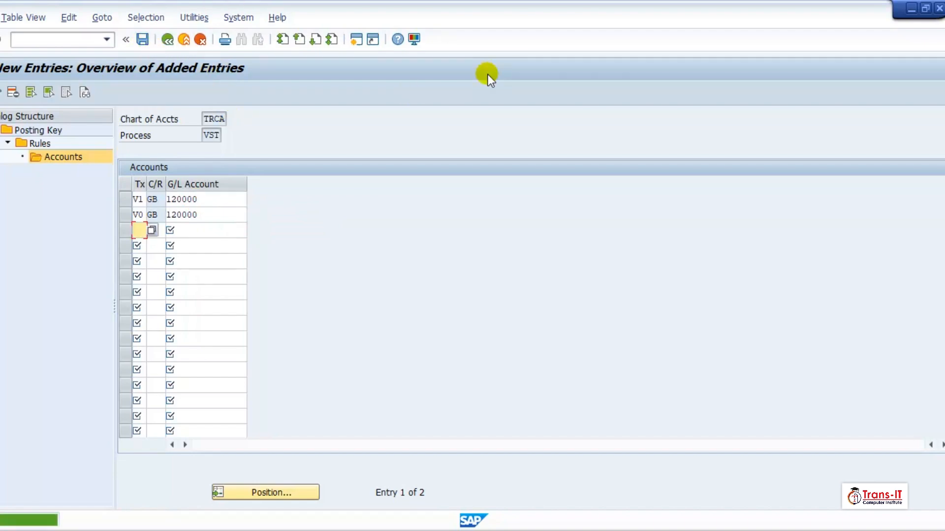